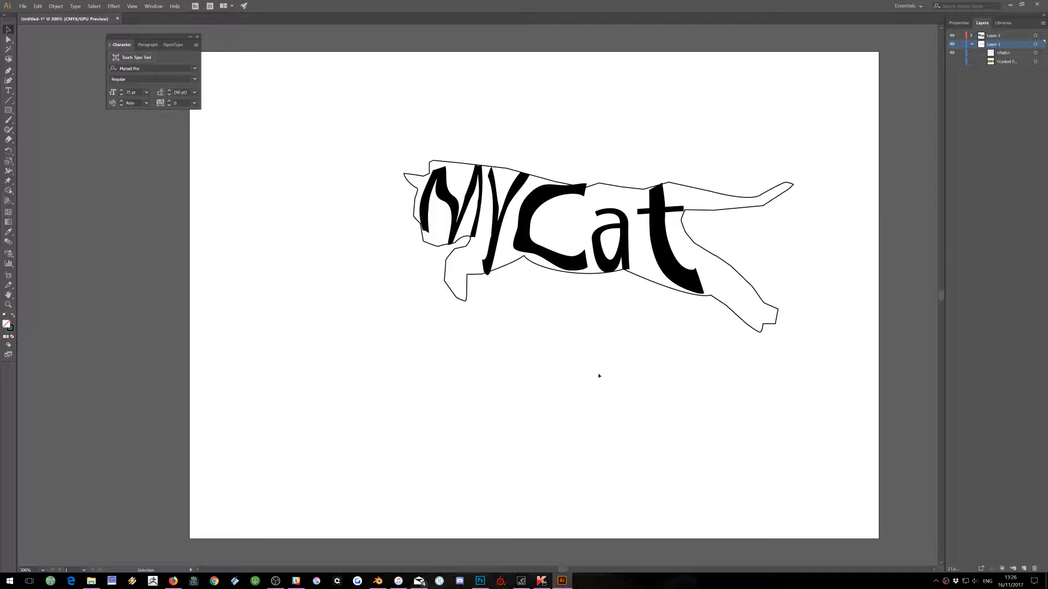
Step: Switch to the Firefox browser and search Google Images for "ball"
left_click(173, 580)
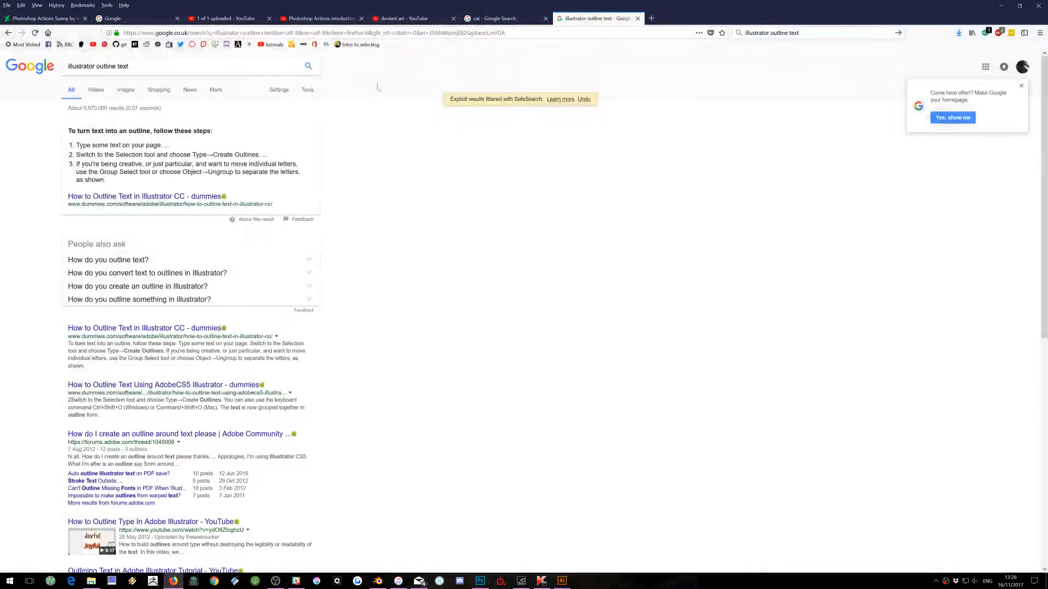
left_click_drag(131, 66, 49, 58)
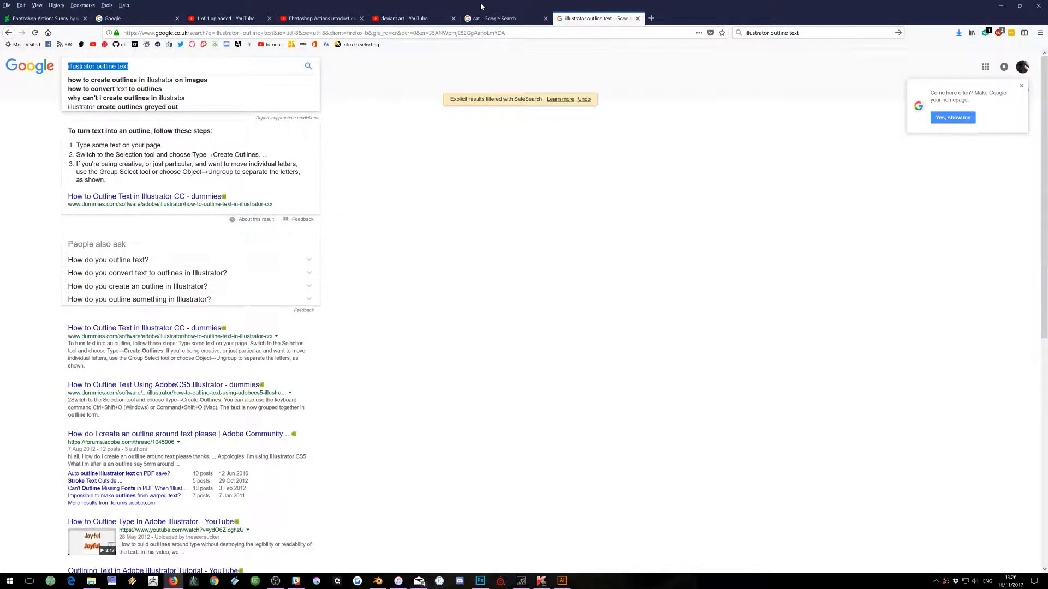
type("ball")
key("Return")
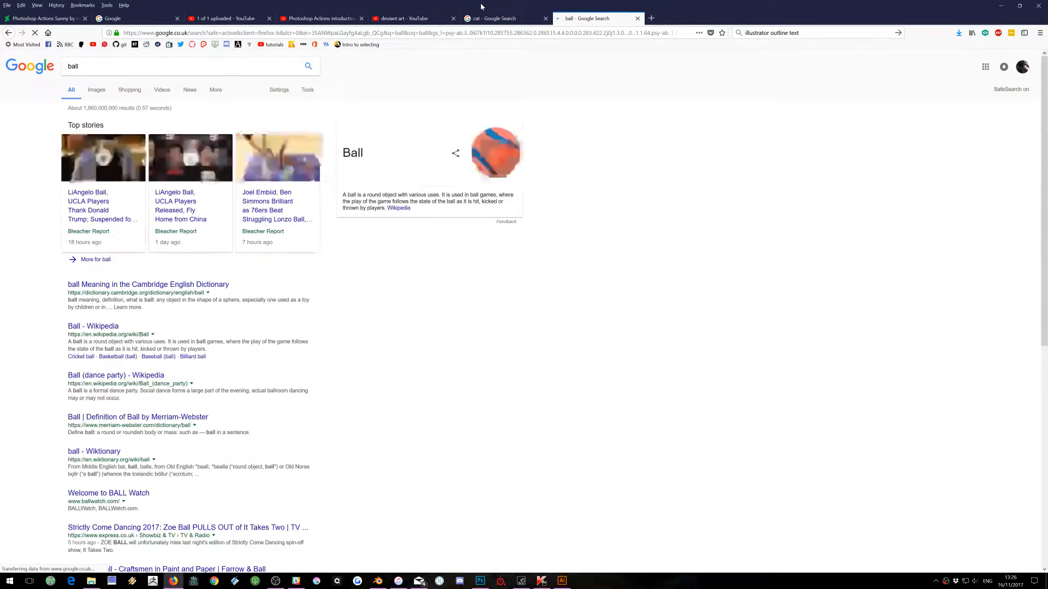
left_click(96, 90)
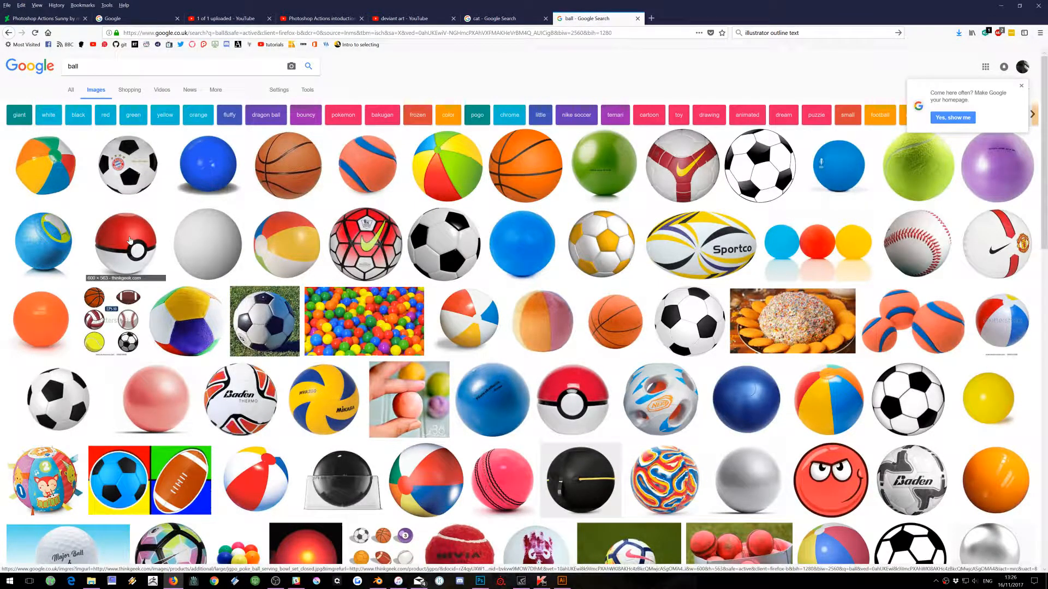
Step: Open the source page of the orange basketball picture and save the image as a PNG to the Desktop
left_click(537, 160)
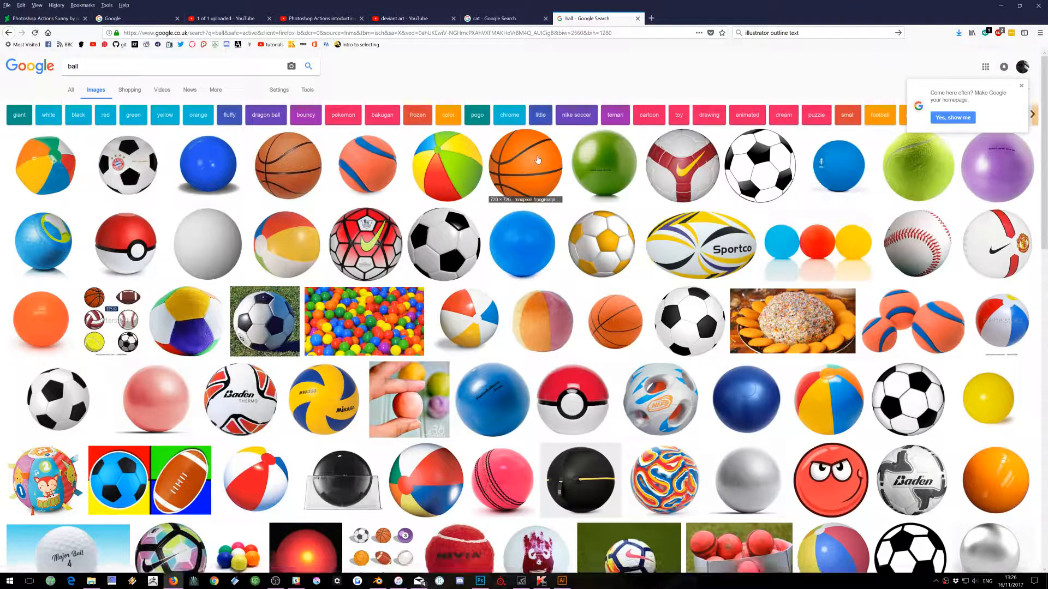
left_click(736, 325)
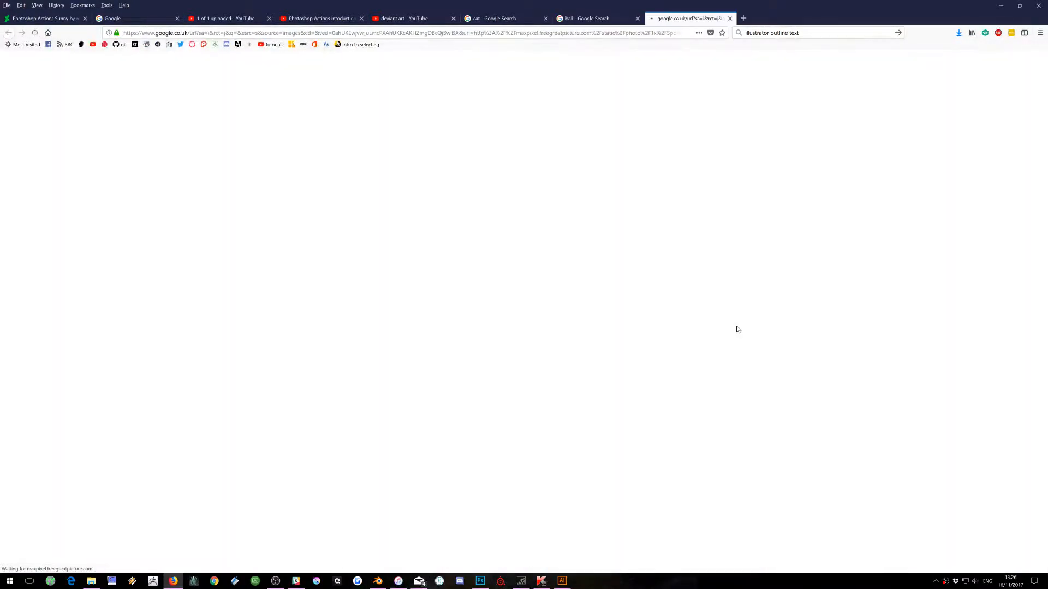
right_click(457, 228)
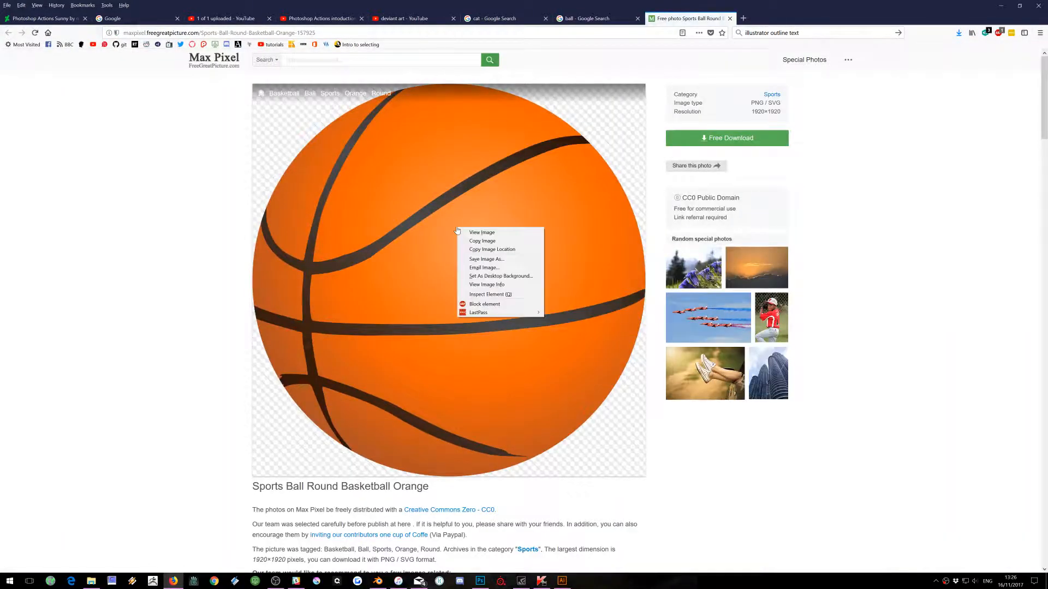
left_click(474, 258)
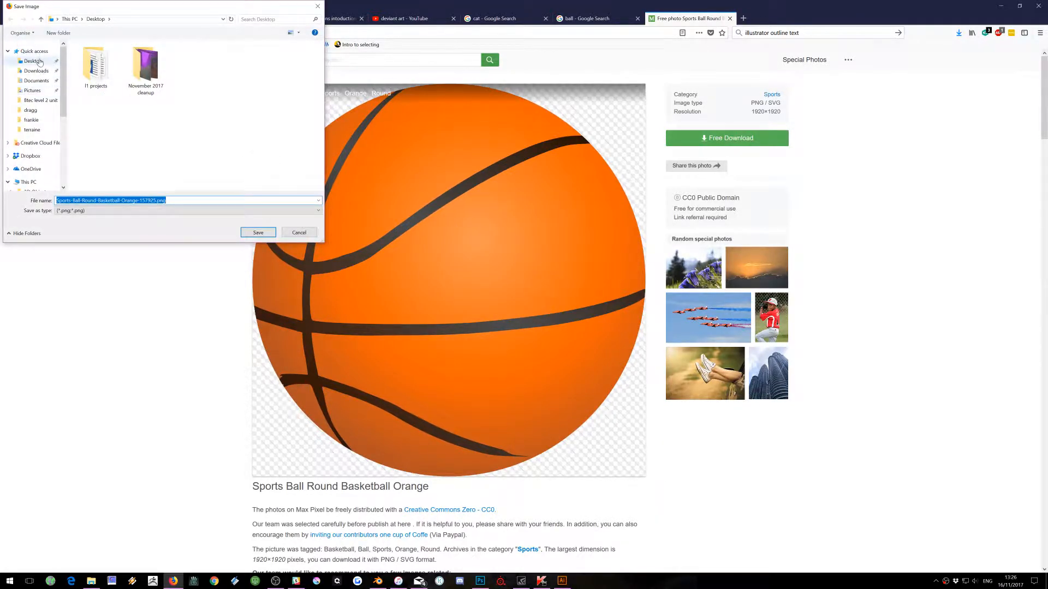
left_click(257, 232)
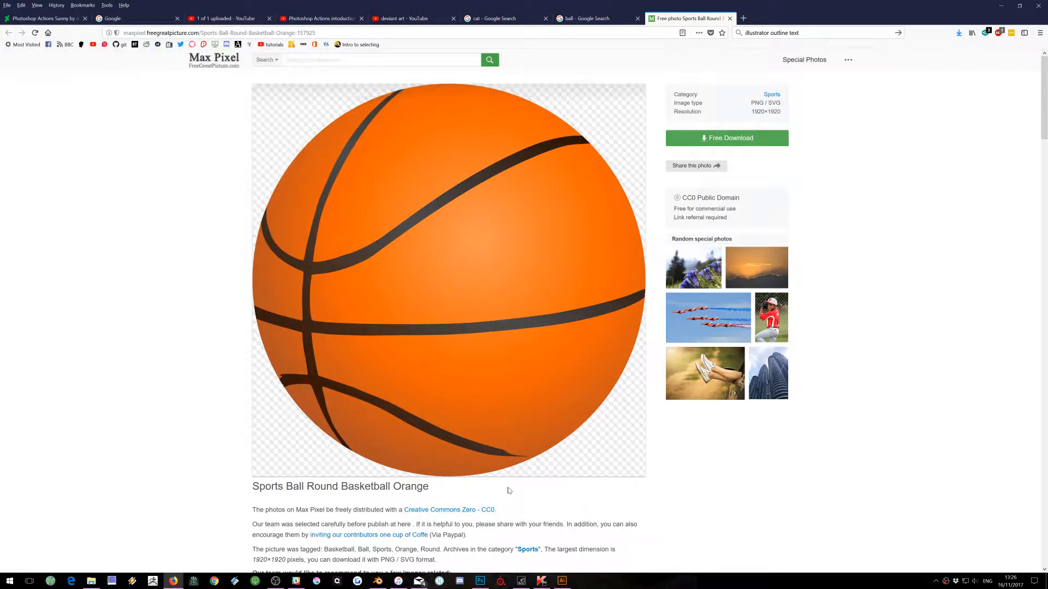
Step: Switch back to Illustrator and create a new landscape print document of 841.89 x 595.28 pt
left_click(562, 580)
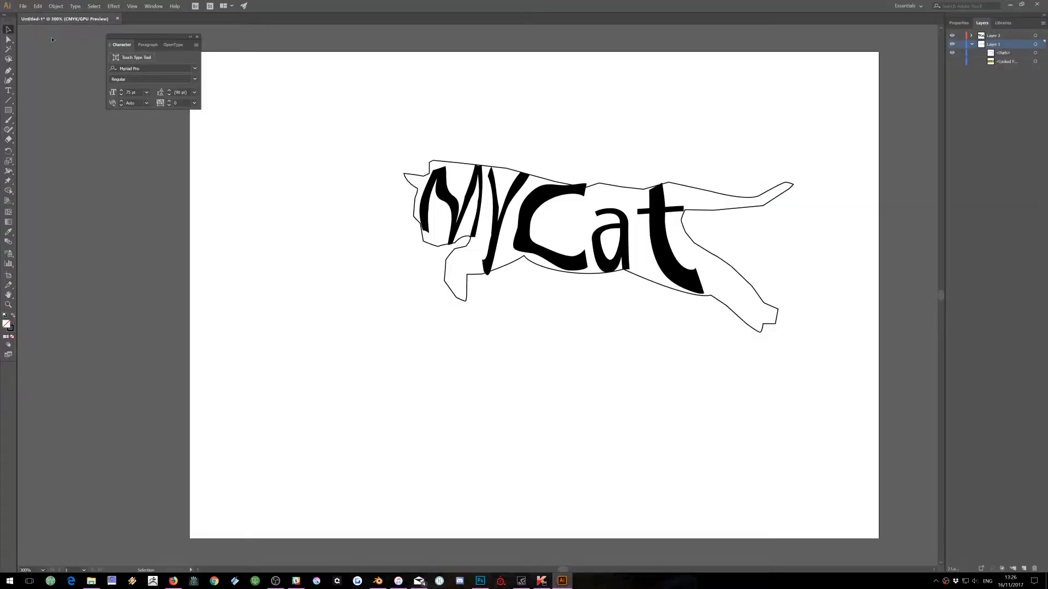
left_click(24, 7)
left_click(29, 18)
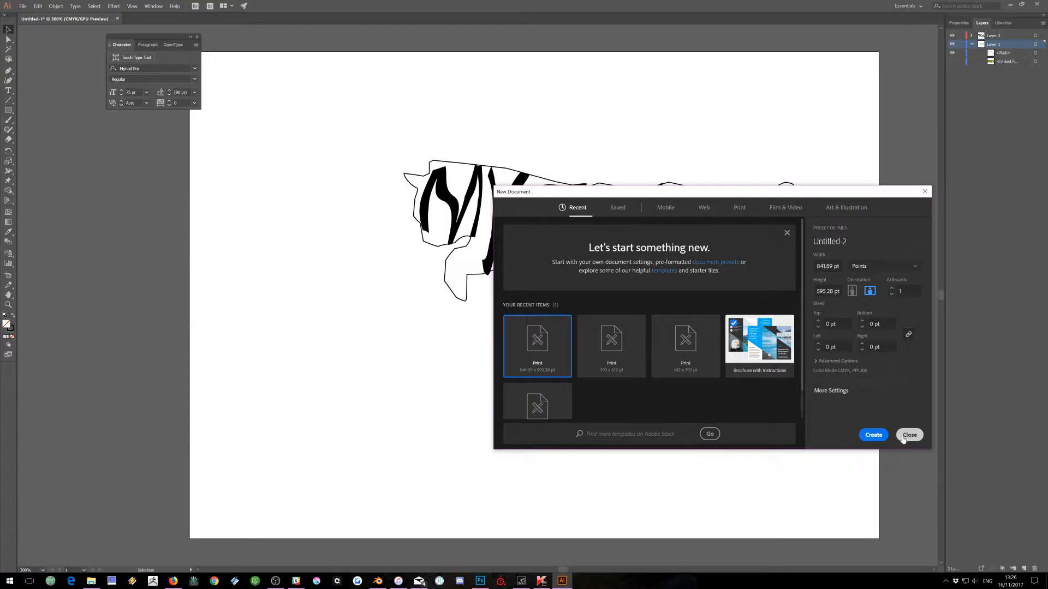
left_click(873, 435)
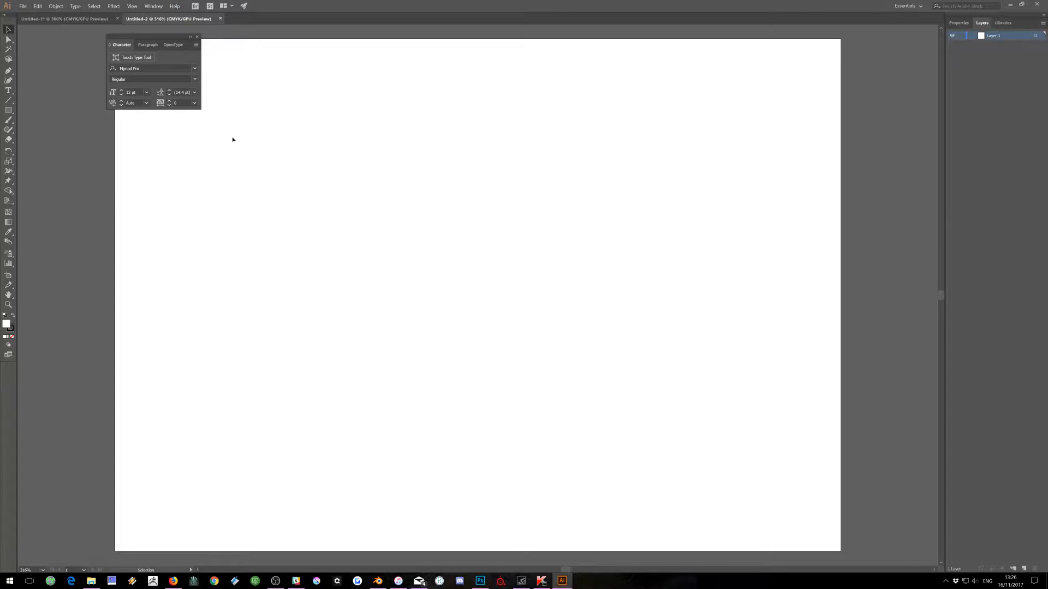
Step: Place the saved basketball image large in the middle of the artboard and move it about 4.68 pt horizontally
left_click(23, 6)
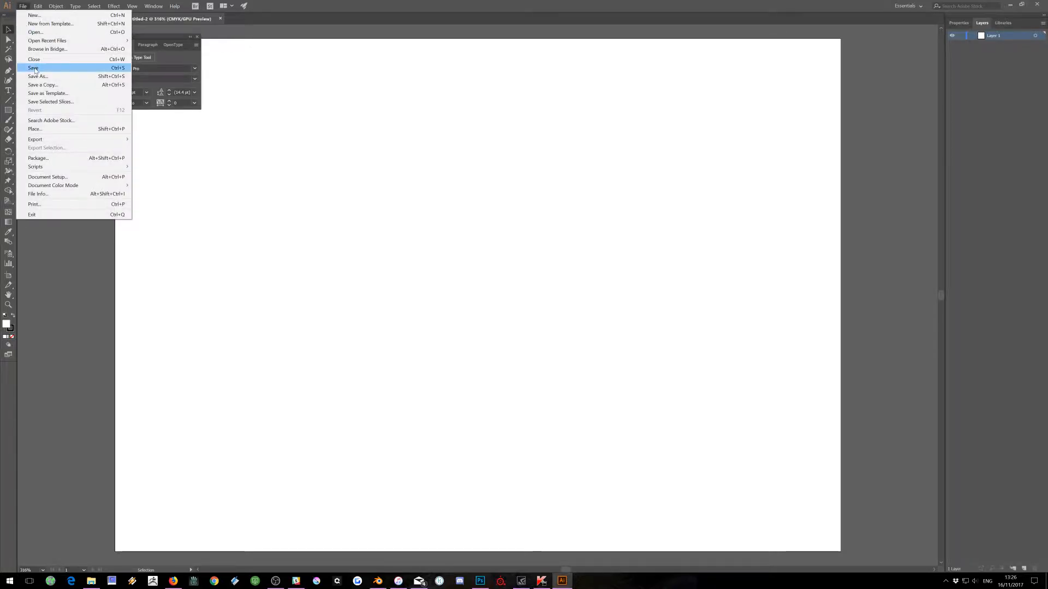
left_click(34, 129)
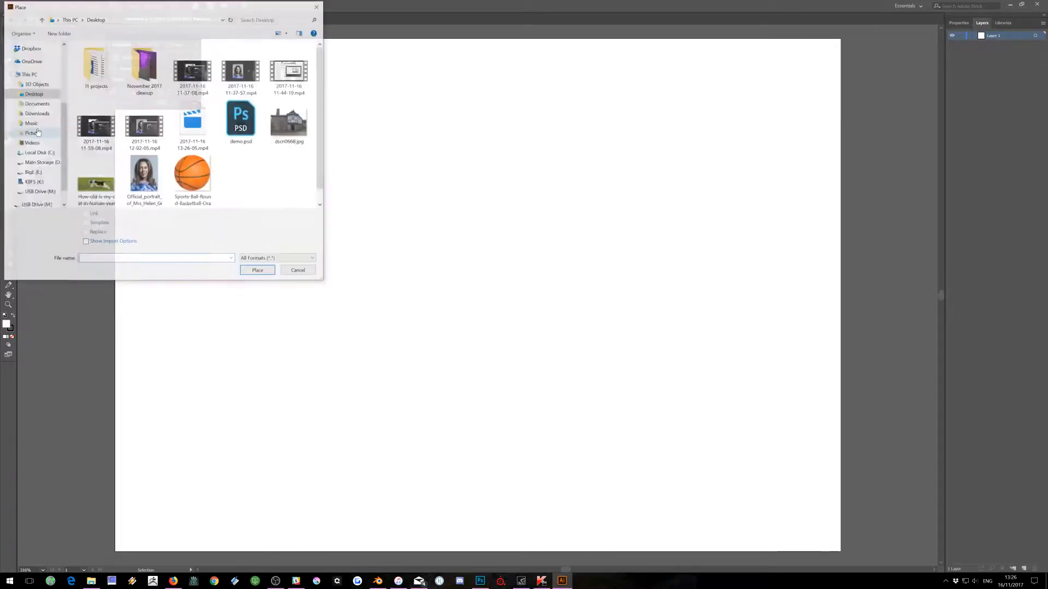
left_click(182, 173)
left_click(258, 271)
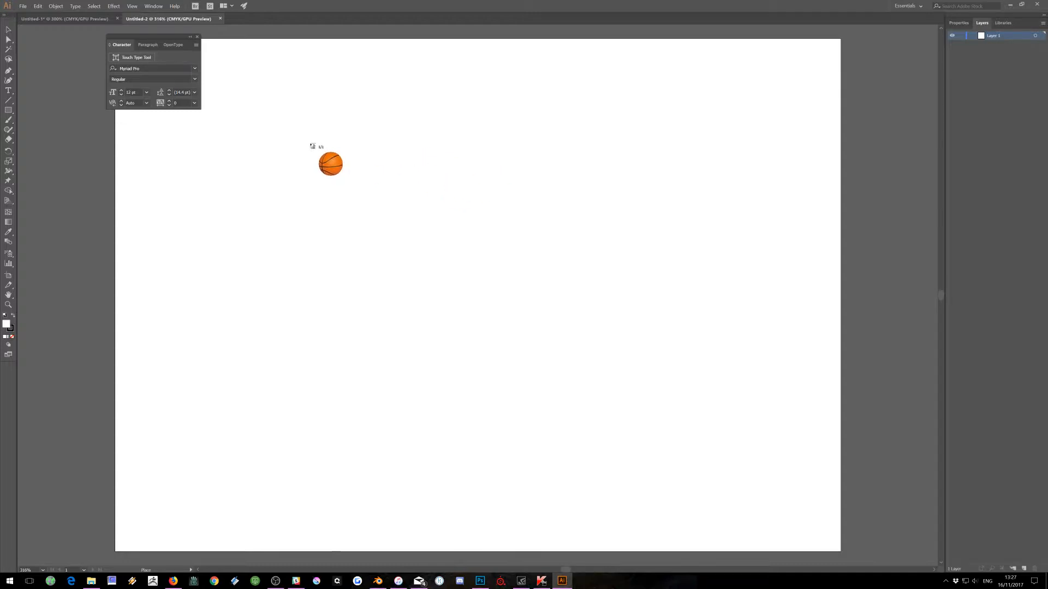
mouse_move(287, 121)
left_mouse_down()
mouse_move(392, 228)
mouse_move(597, 380)
mouse_move(816, 493)
left_mouse_up()
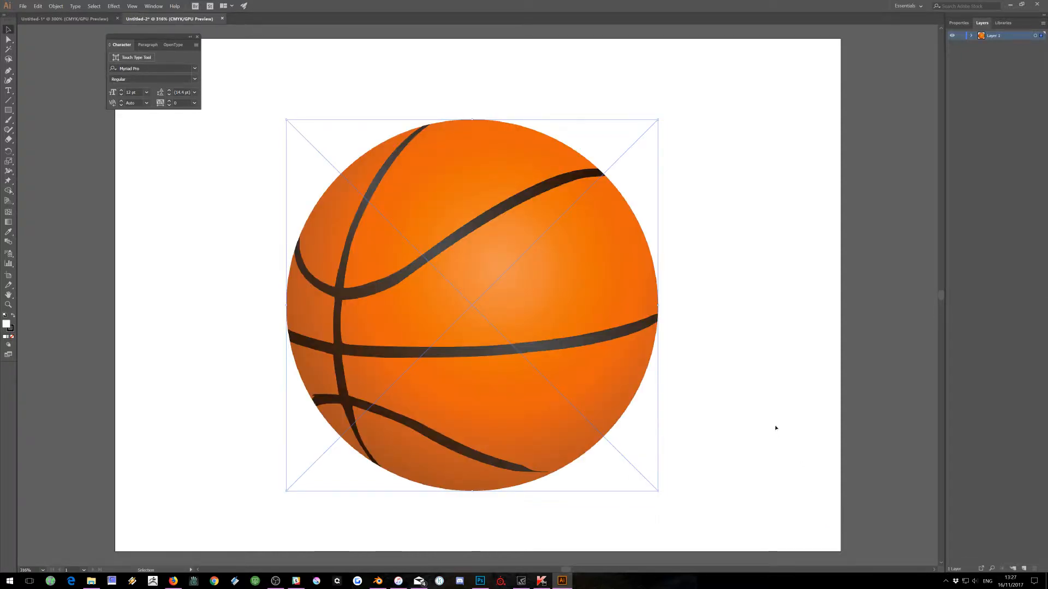
key("Return")
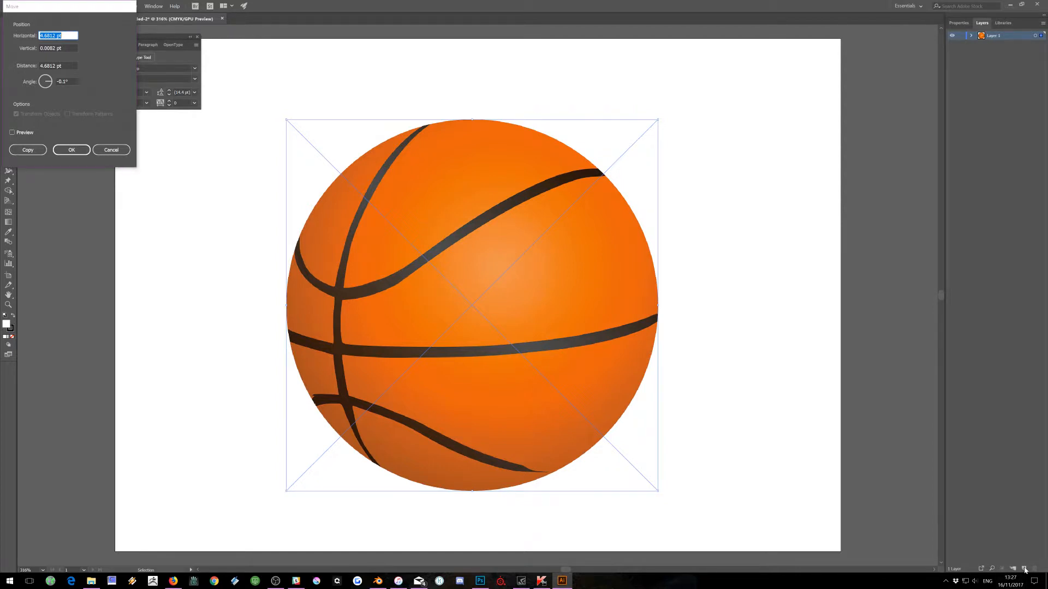
key("Return")
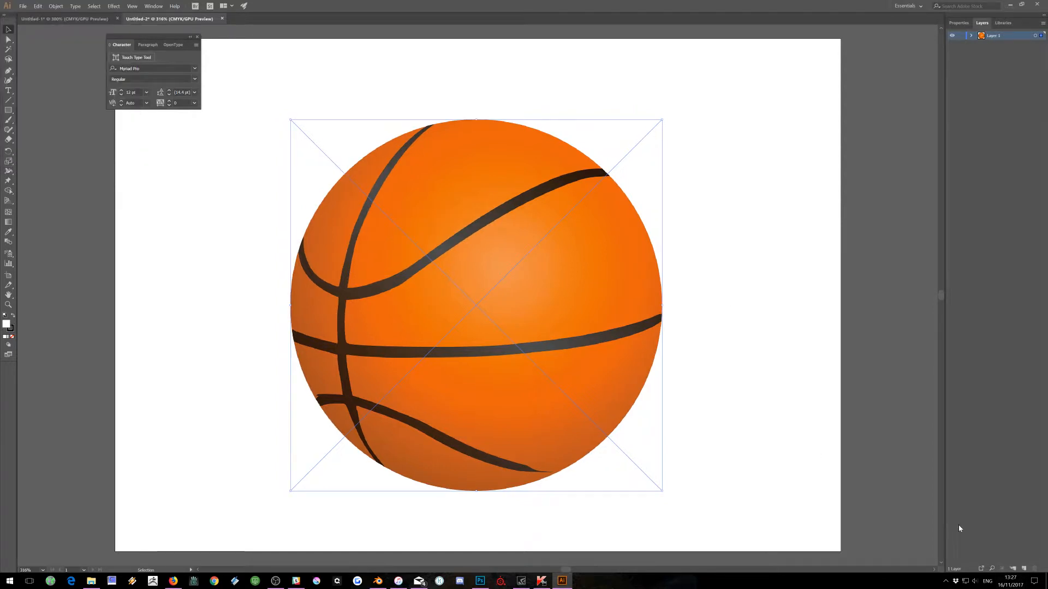
Step: On a new layer, trace the basketball's outline with an unfilled circle drawn from its centre, and hide the image layer
left_click(1024, 569)
left_click(8, 109)
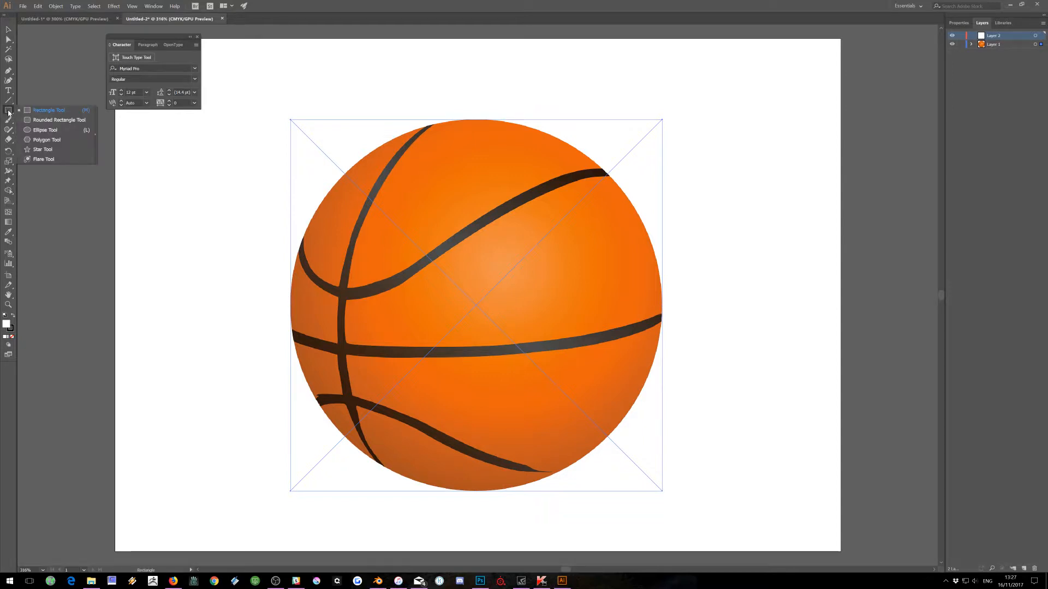
left_click(36, 132)
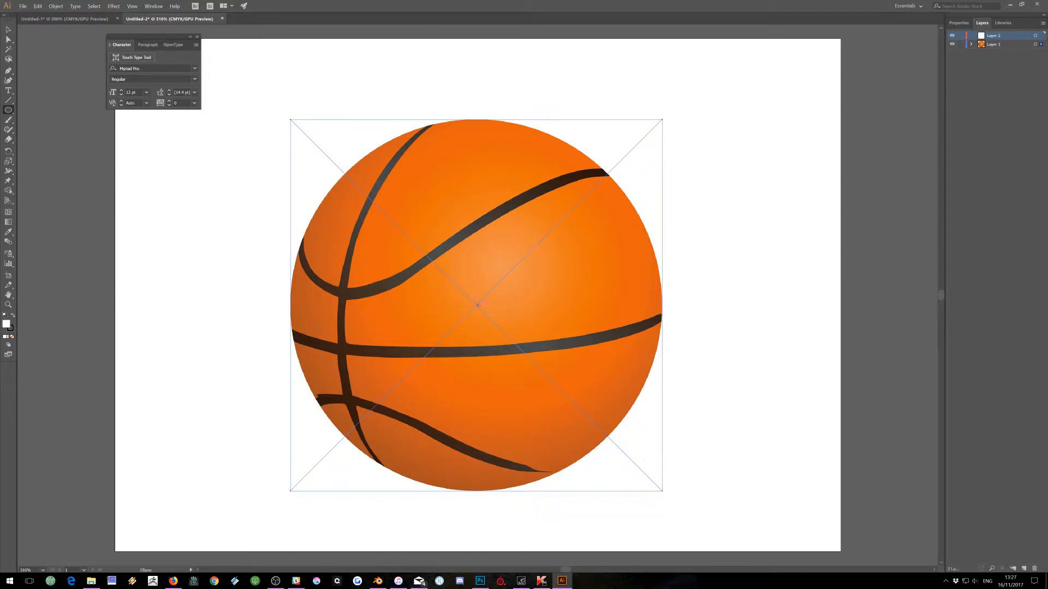
left_click_drag(478, 305, 663, 425)
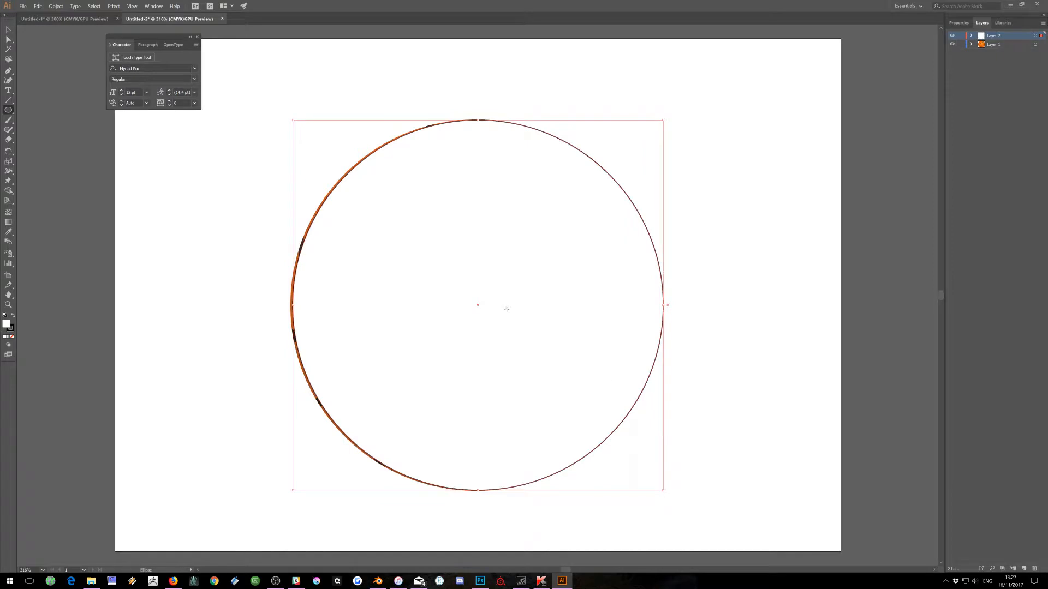
left_click(13, 337)
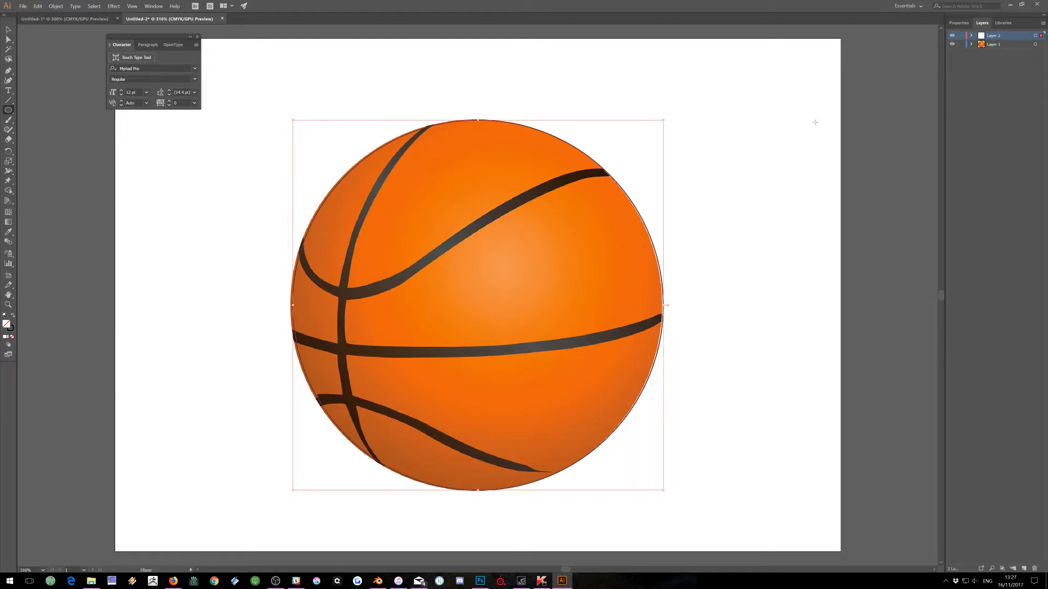
left_click(952, 45)
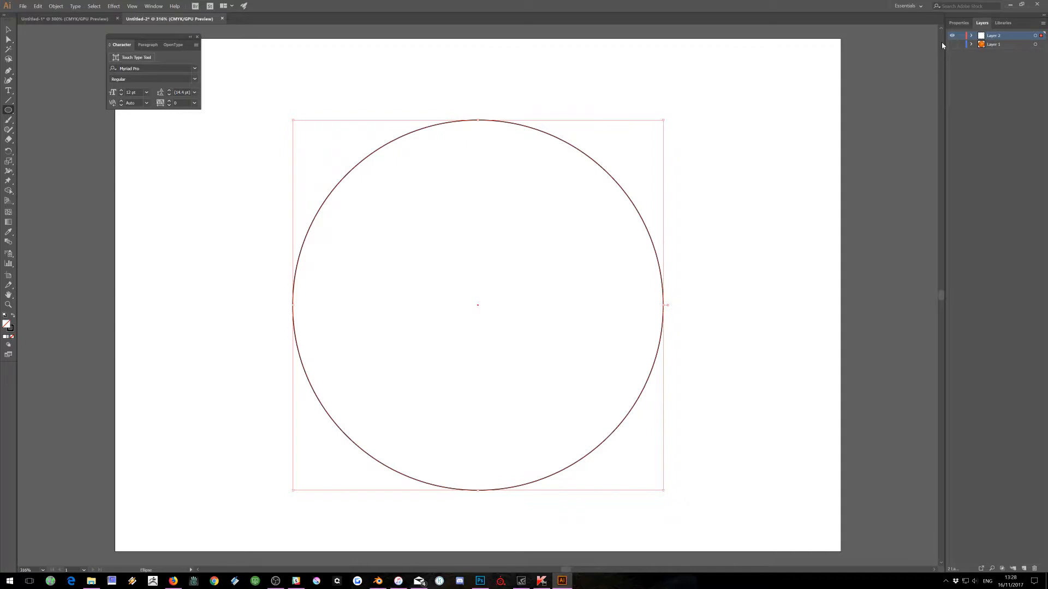
Step: Add an area text box spanning most of the circle and replace its placeholder text with "Ball"
left_click(9, 92)
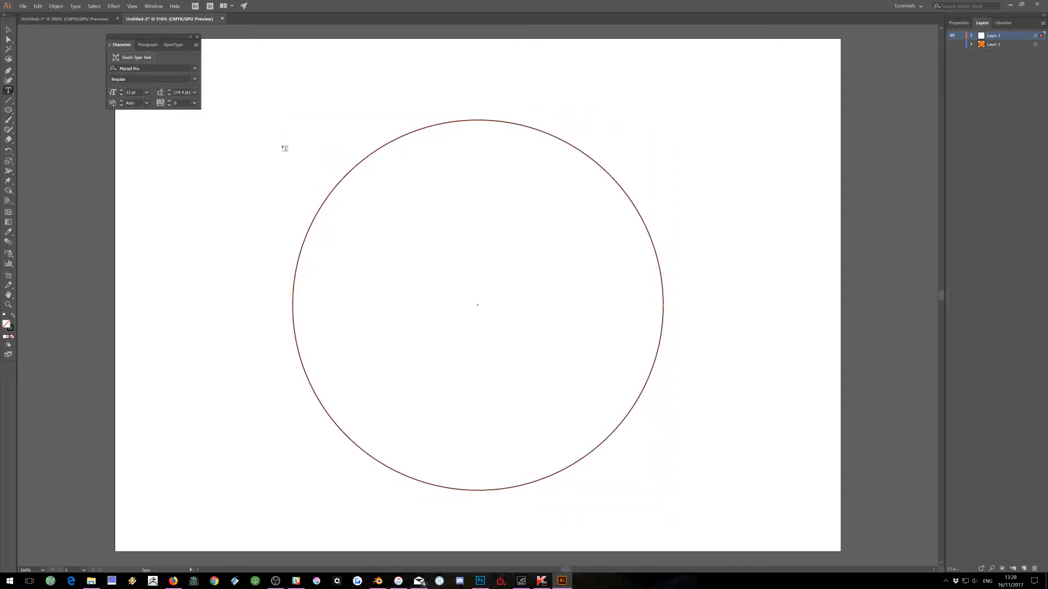
left_click_drag(293, 152, 659, 479)
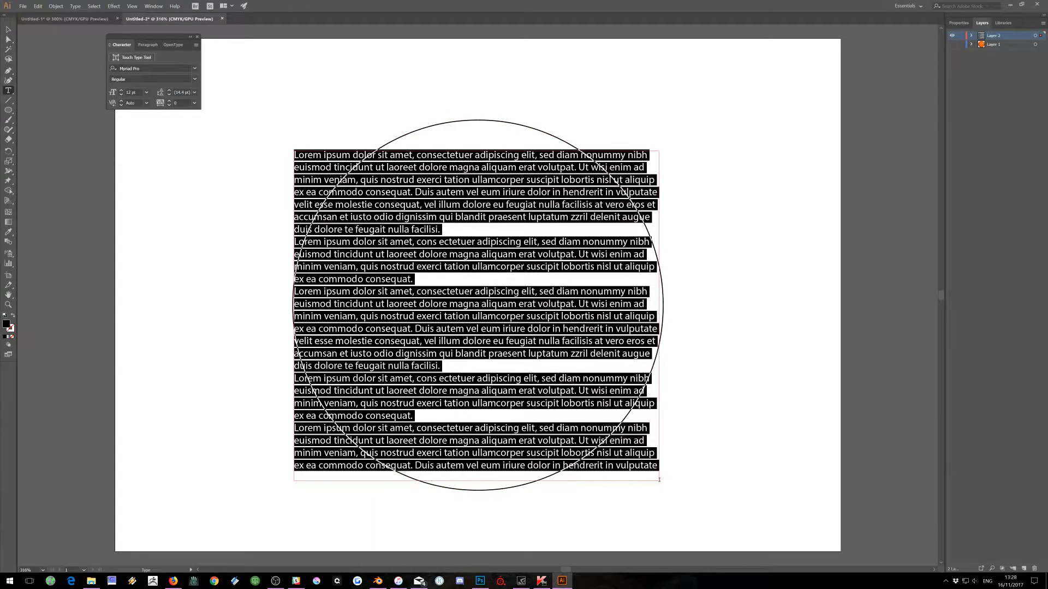
key("BackSpace")
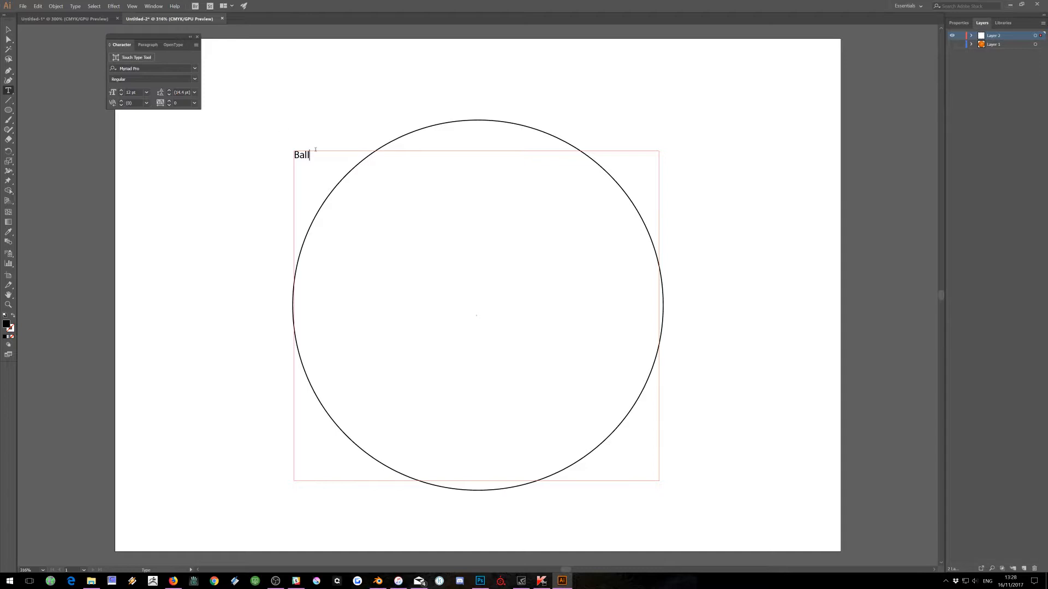
Step: Enlarge the word "Ball" to a font size of 161 pt
left_click_drag(317, 155, 276, 153)
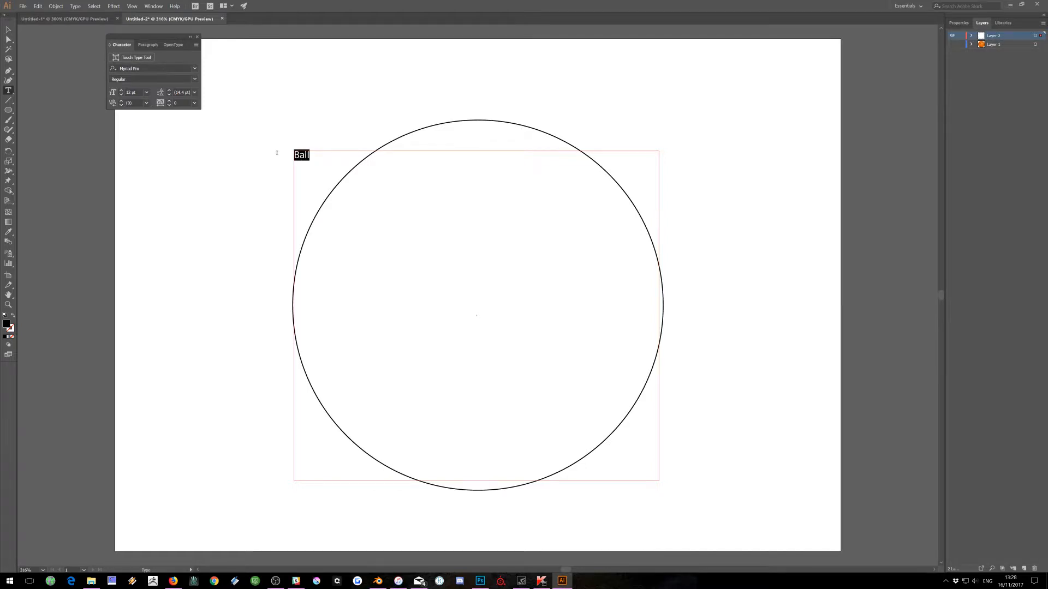
left_click(121, 91)
left_click(121, 91)
left_click_drag(121, 92, 121, 93)
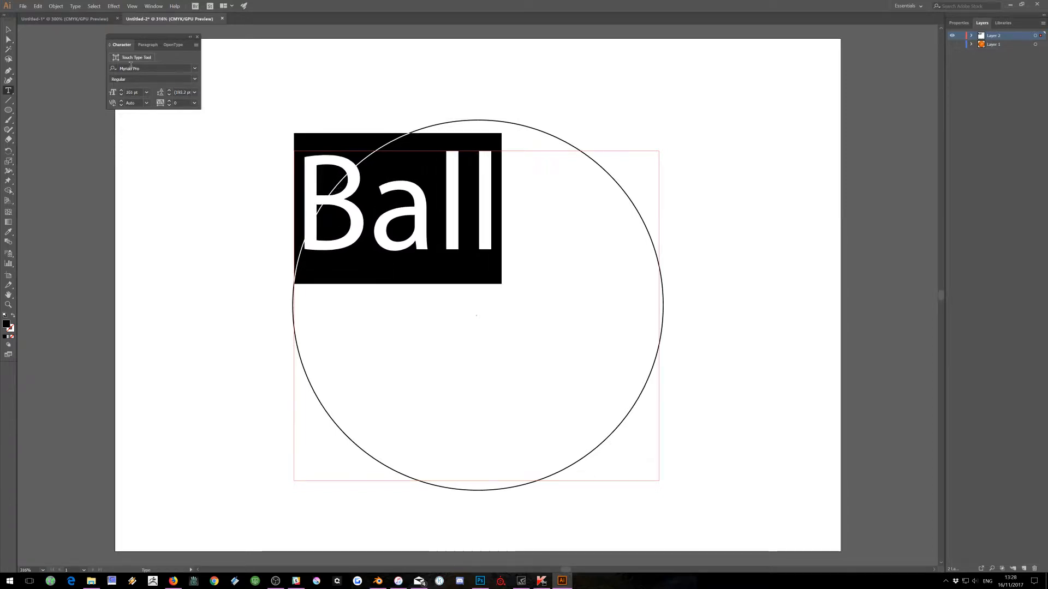
left_click(154, 7)
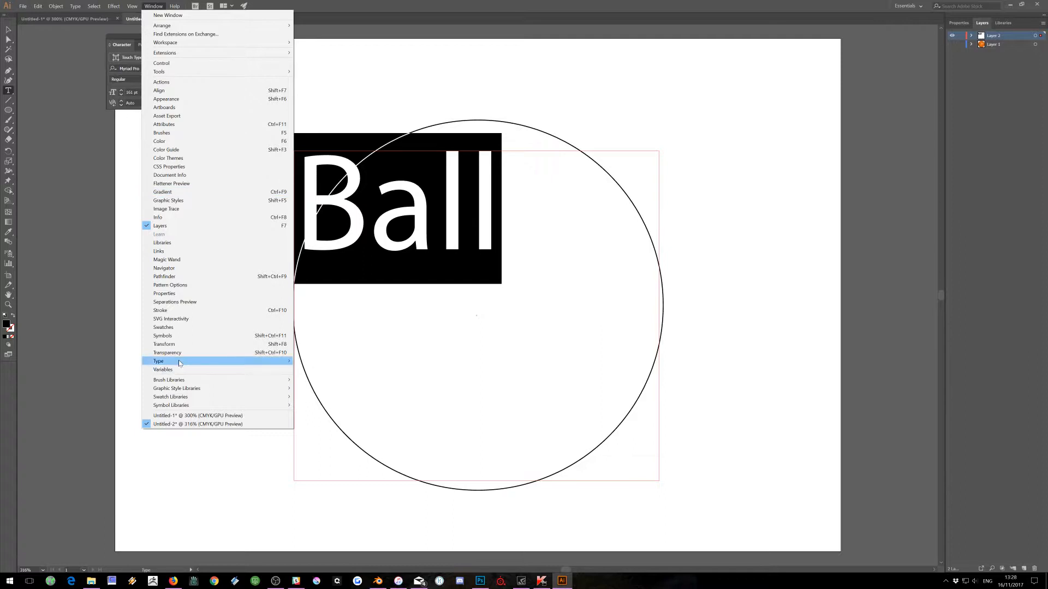
mouse_move(163, 361)
left_click(122, 39)
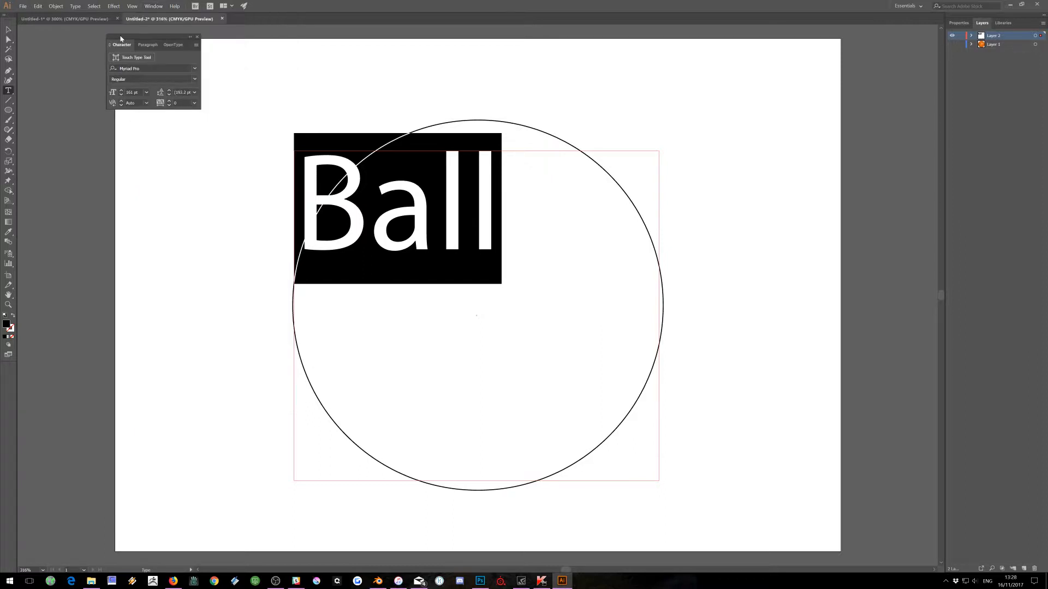
Step: Increase the word's font size to 278 pt and change its font to Willow
left_click_drag(121, 91, 121, 96)
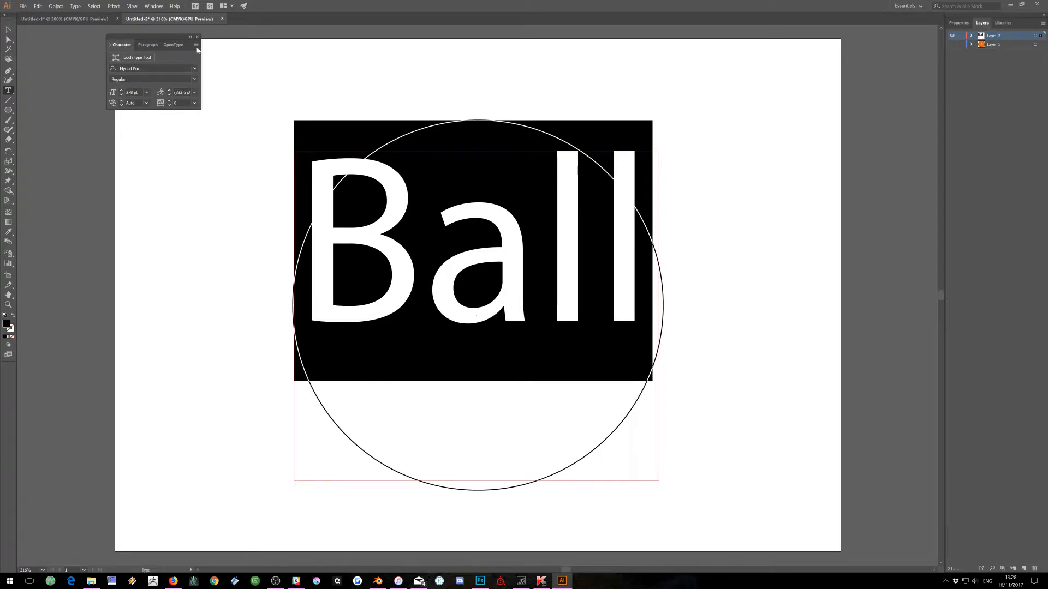
left_click_drag(162, 37, 111, 38)
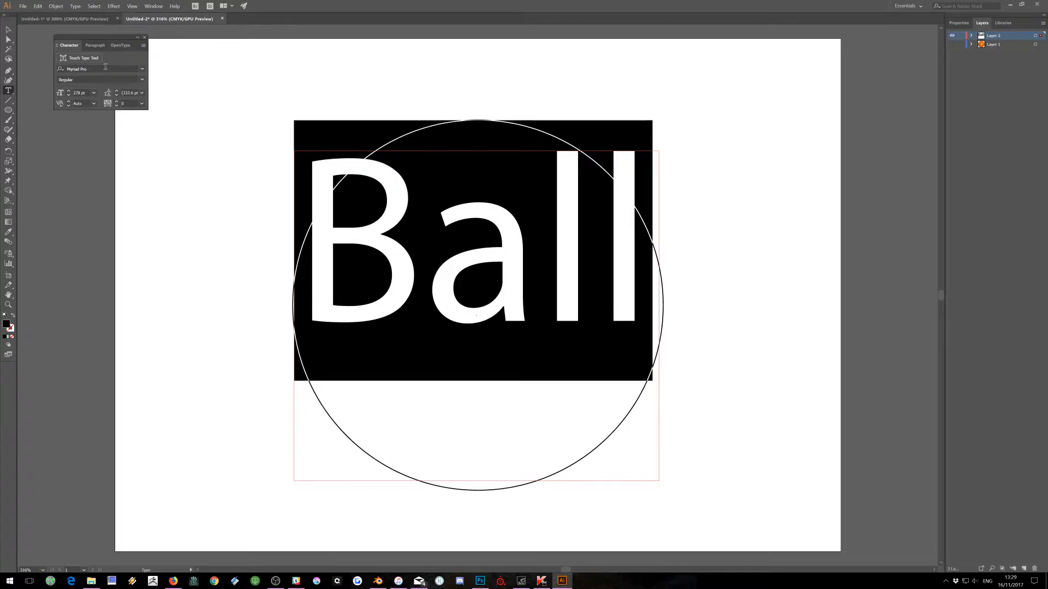
left_click(142, 70)
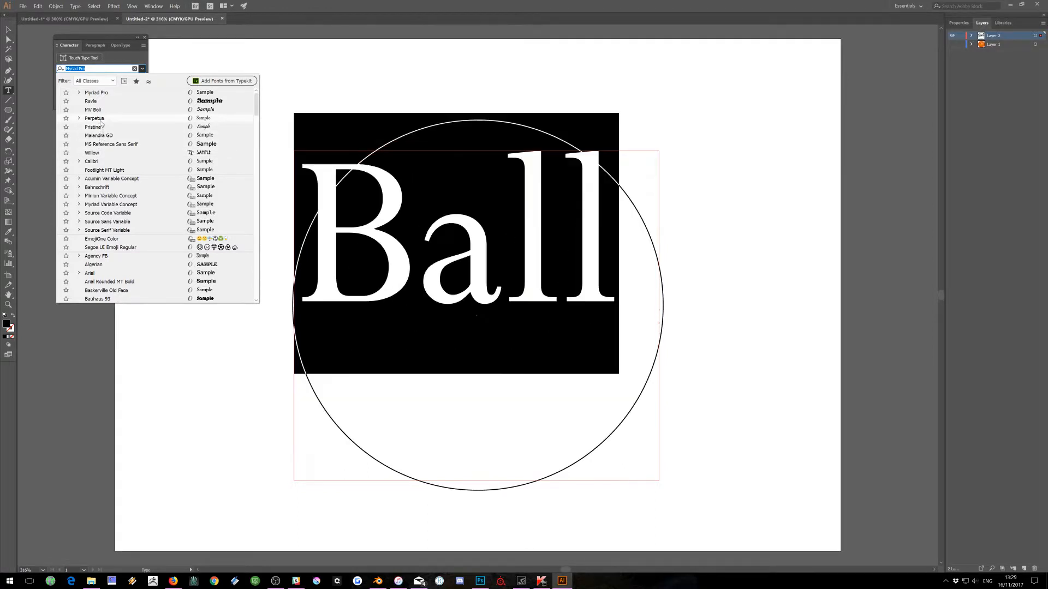
left_click(96, 155)
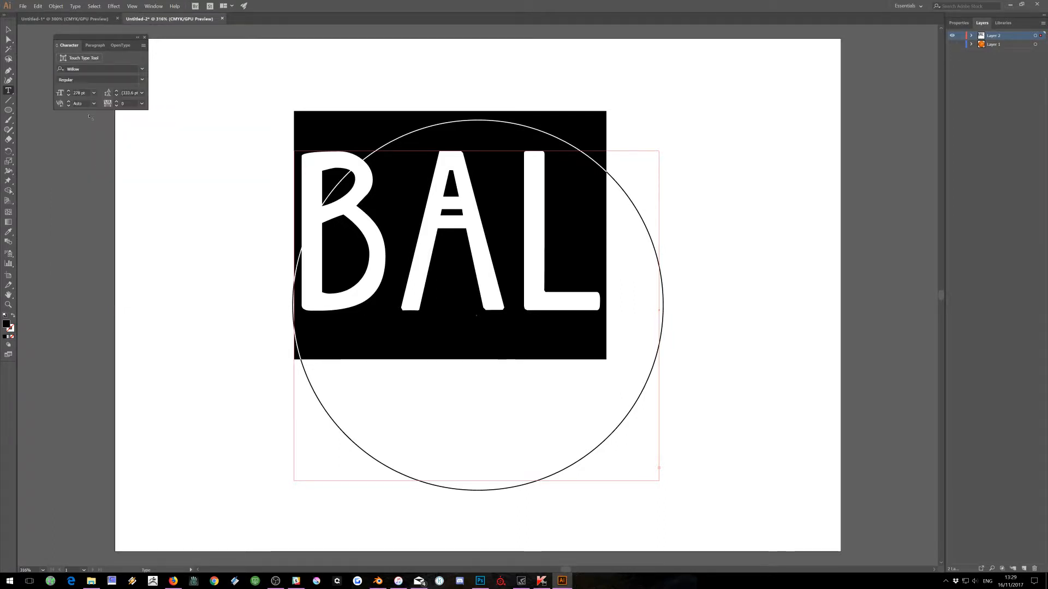
Step: Reduce the word's font size to 248 pt so all four letters fit on one line
left_click(69, 95)
left_click(69, 95)
left_click(69, 95)
left_click(69, 96)
left_click(68, 95)
left_click(69, 95)
left_click(68, 95)
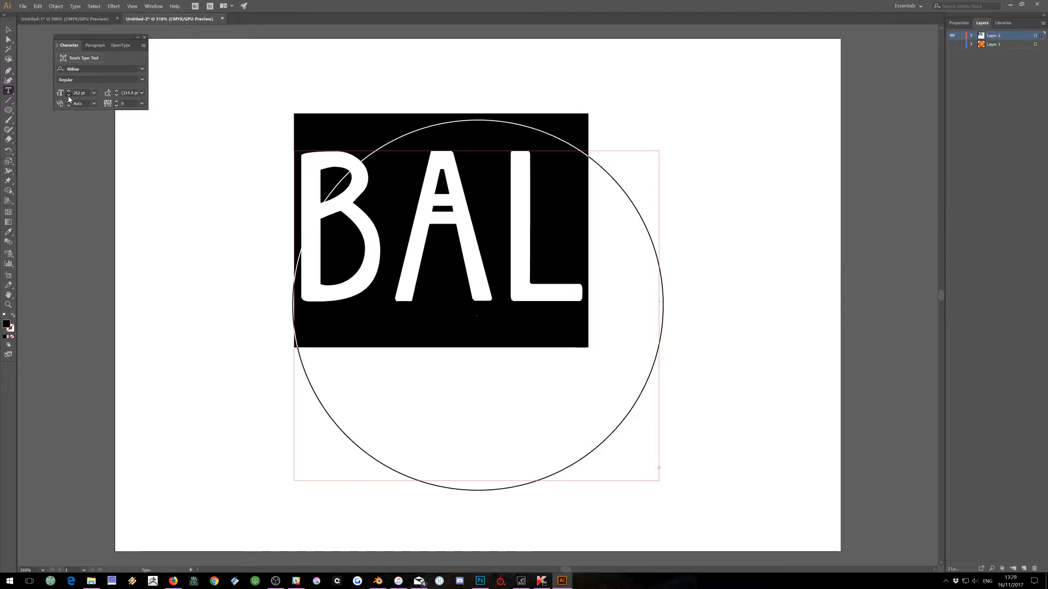
left_click(69, 96)
left_click(69, 95)
left_click(69, 95)
left_click(69, 96)
left_click(69, 96)
left_click(69, 96)
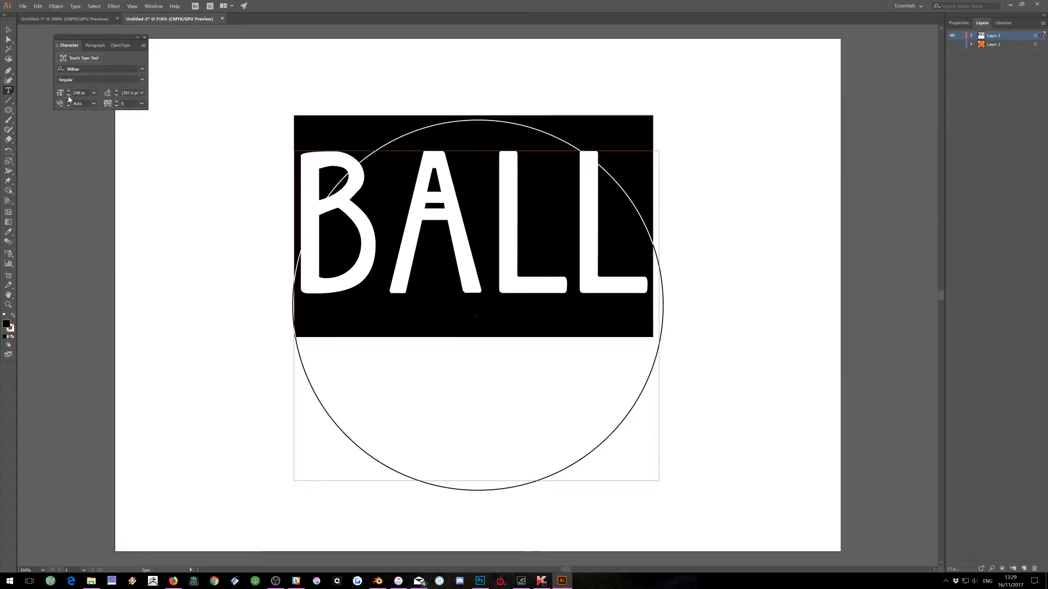
Step: Move the word down to the circle's vertical middle and convert the text to outlines
left_click(9, 29)
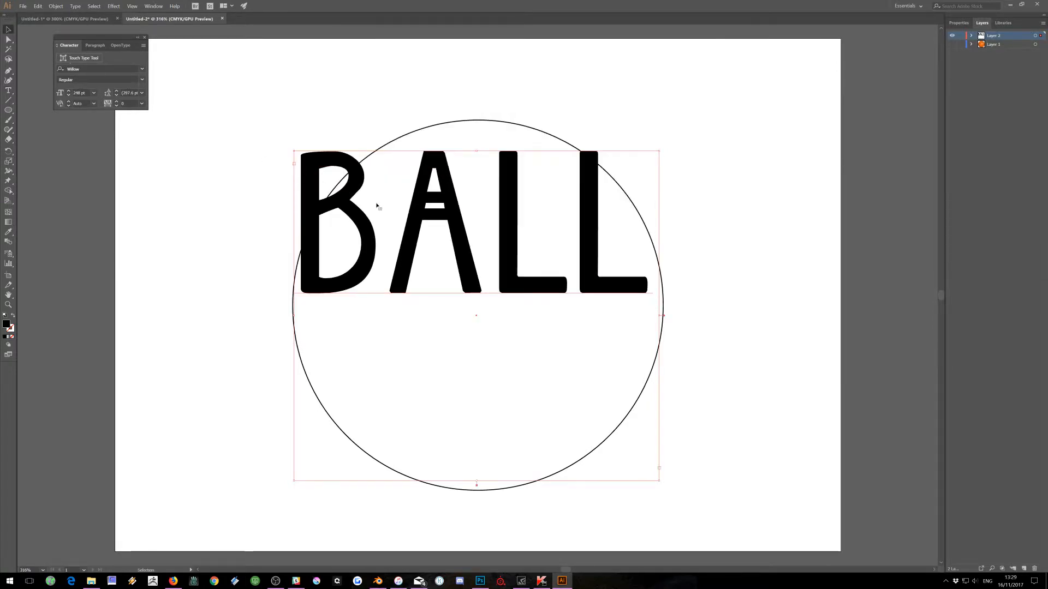
left_click_drag(460, 224, 470, 292)
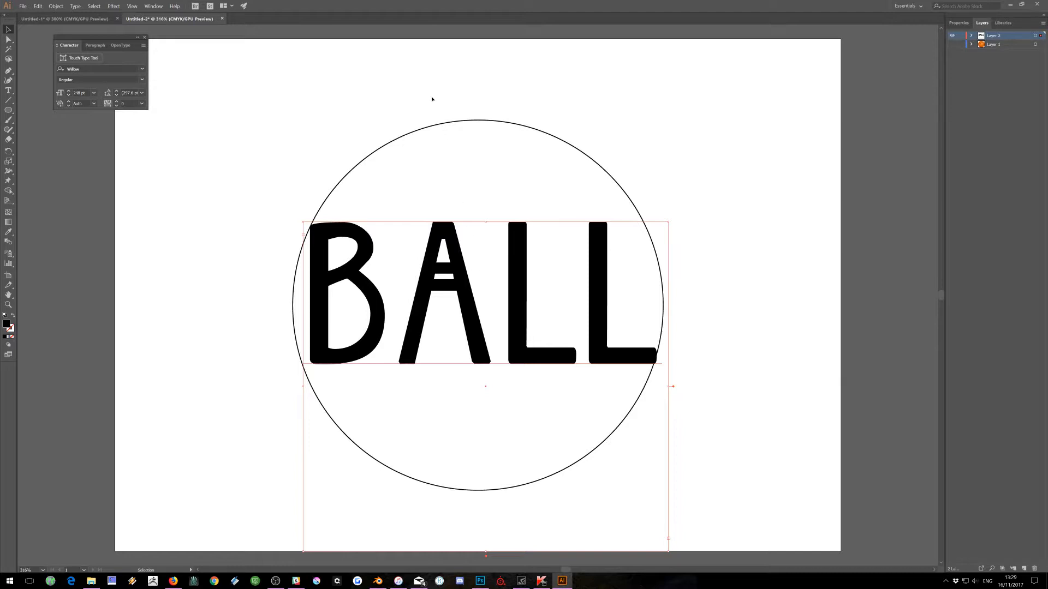
left_click(76, 6)
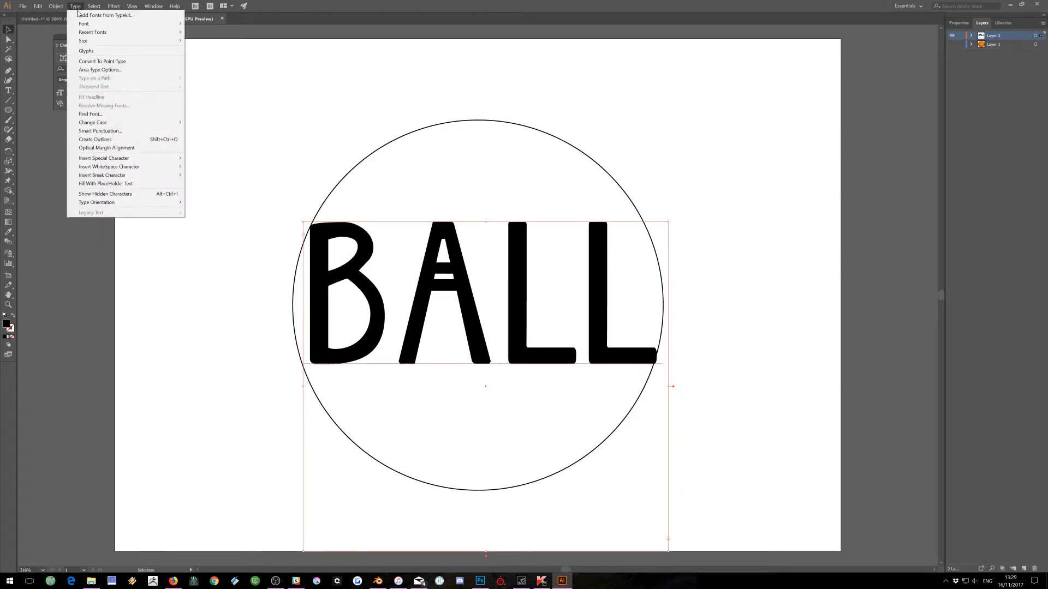
left_click(93, 139)
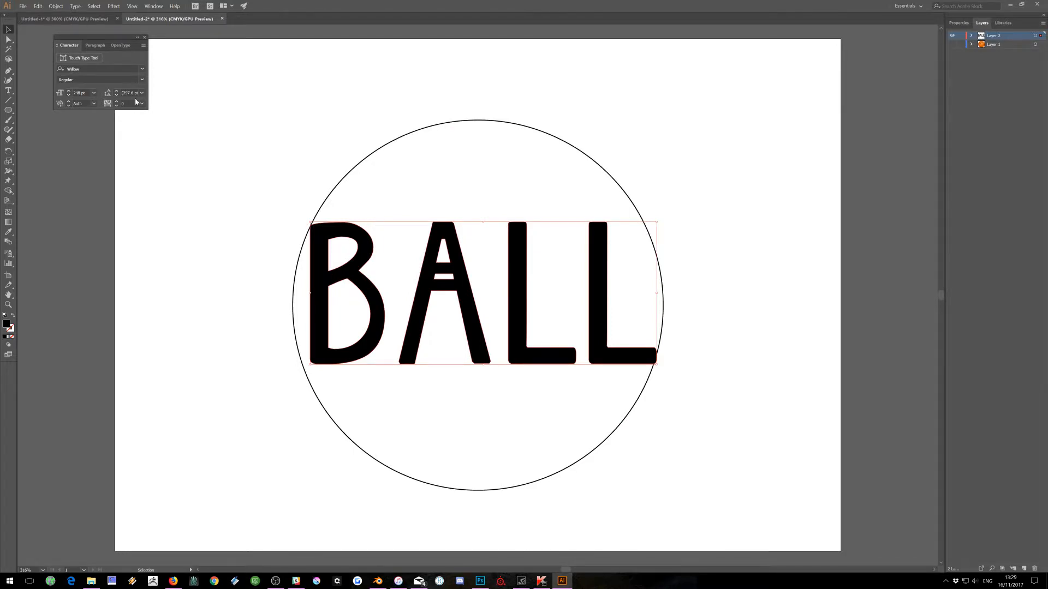
left_click(145, 37)
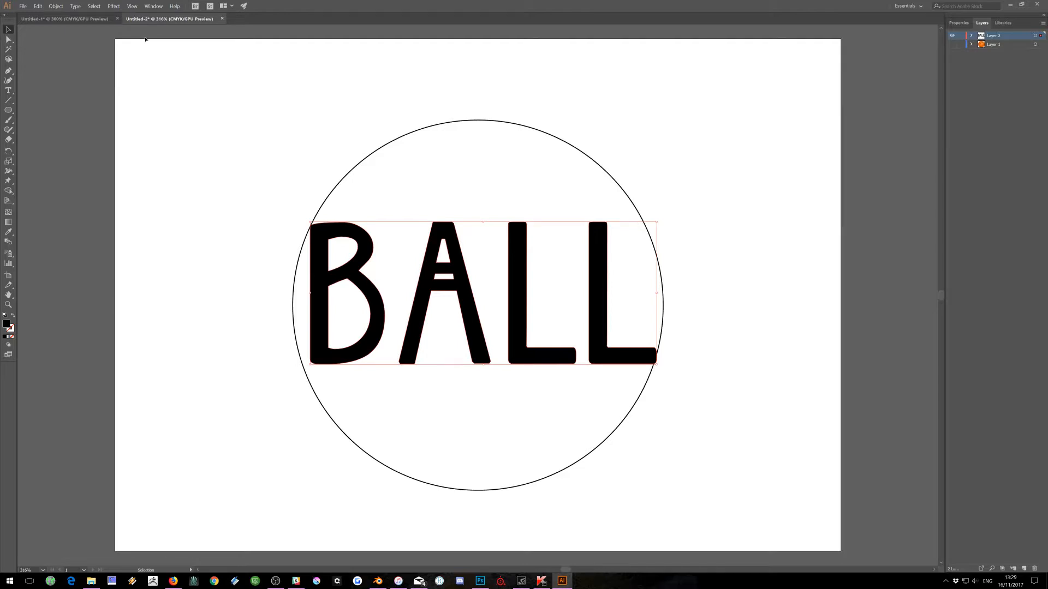
Step: Try an envelope mesh with 5 rows and 4 columns on the outlined word and undo it
left_click(56, 6)
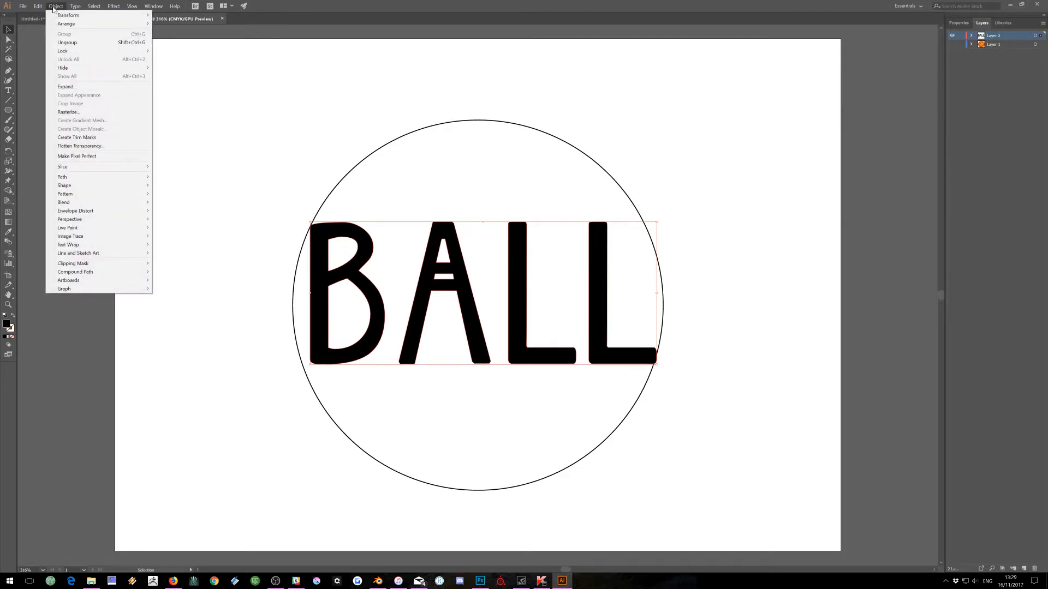
mouse_move(41, 10)
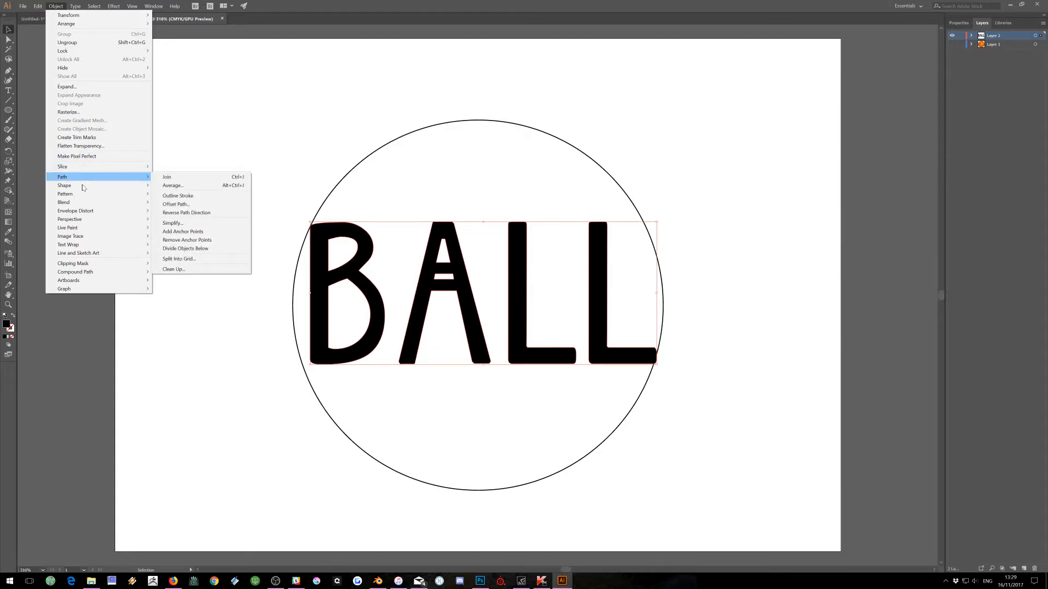
mouse_move(75, 212)
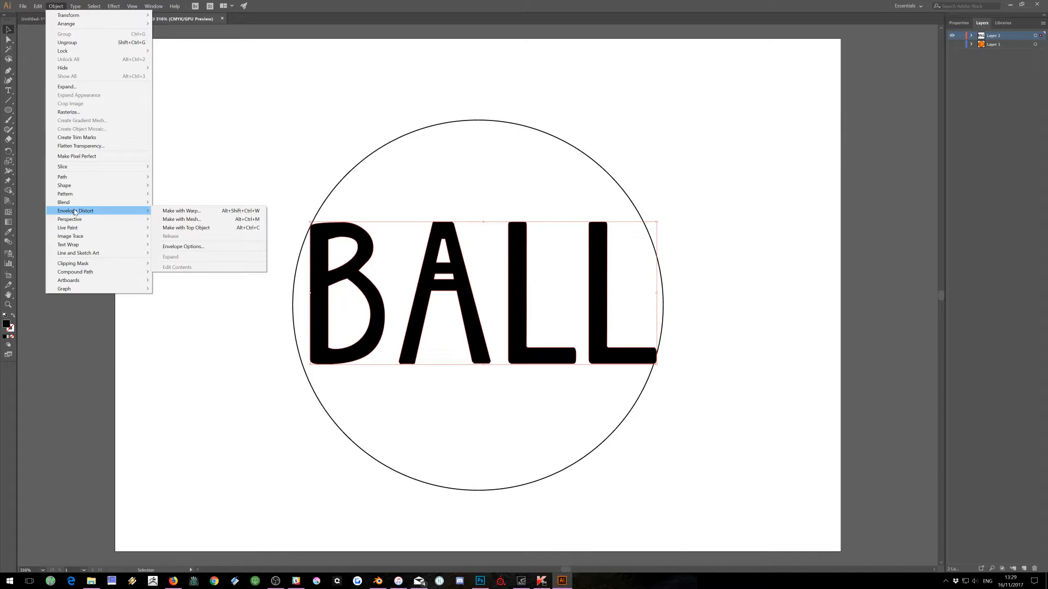
left_click(176, 219)
left_click_drag(537, 250, 635, 244)
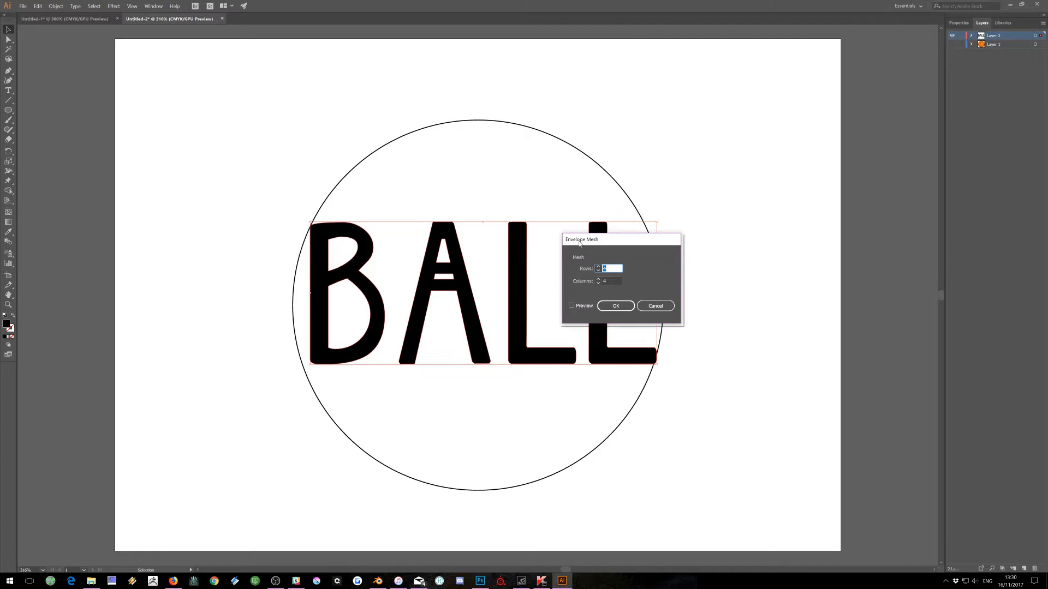
left_click(598, 267)
left_click(616, 307)
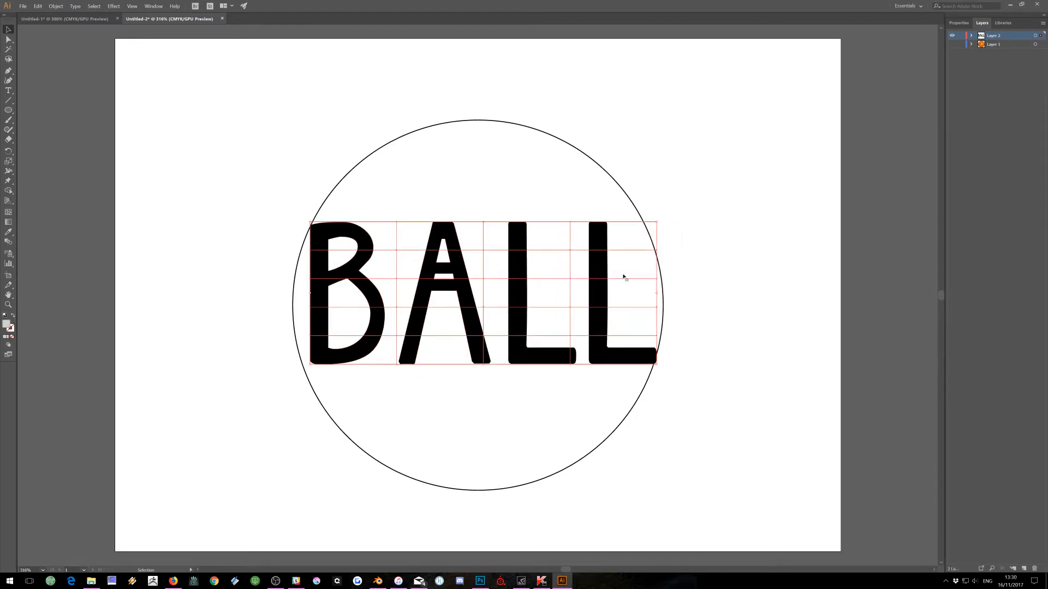
key("ctrl+z")
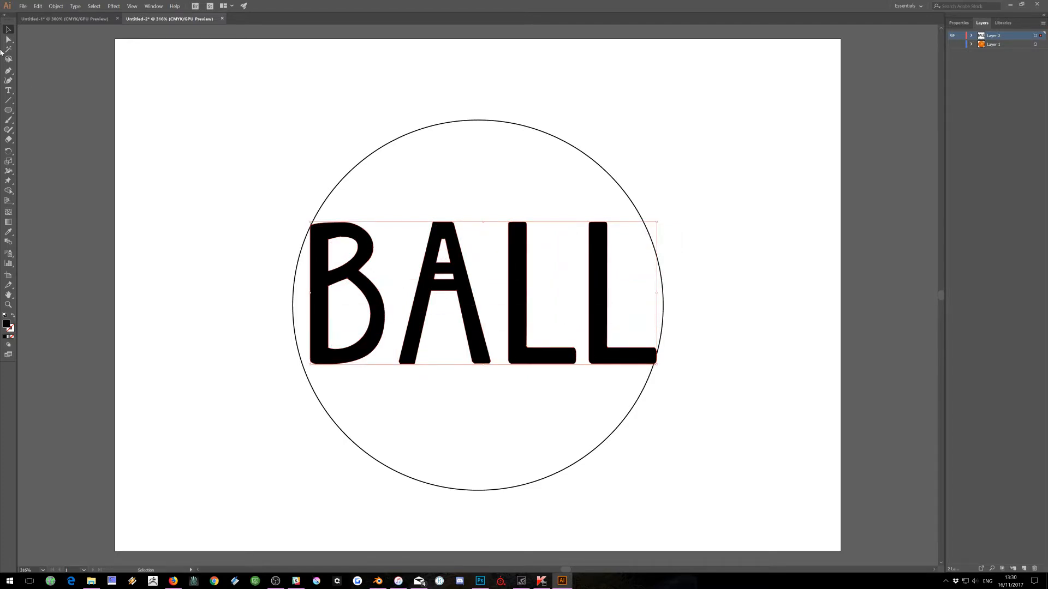
Step: Apply an envelope mesh with 4 rows and 5 columns to the outlined word
left_click(56, 7)
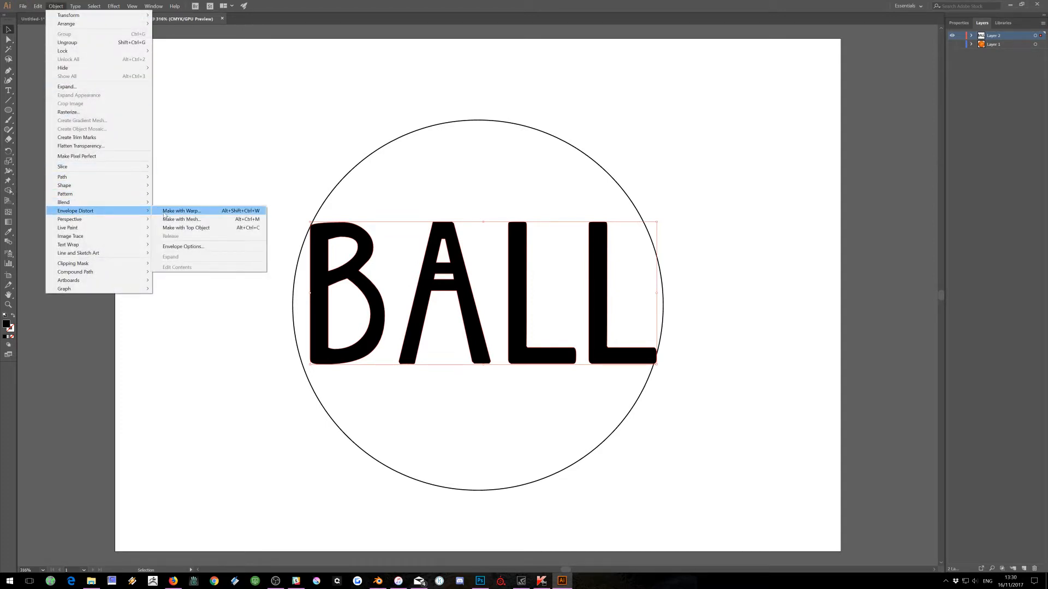
left_click(169, 219)
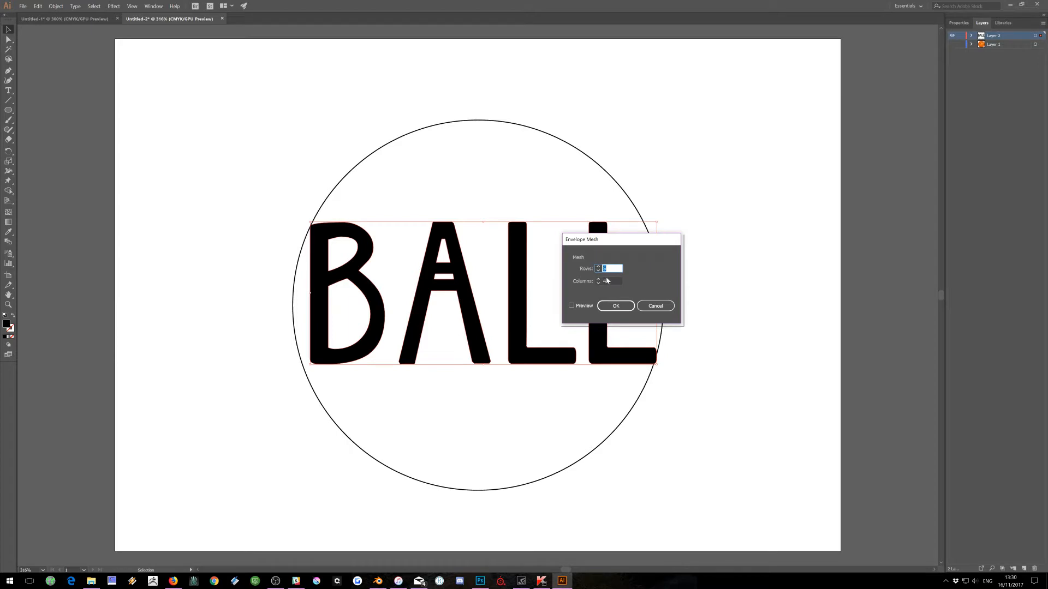
type("4")
left_click(614, 281)
type("5")
left_click(618, 309)
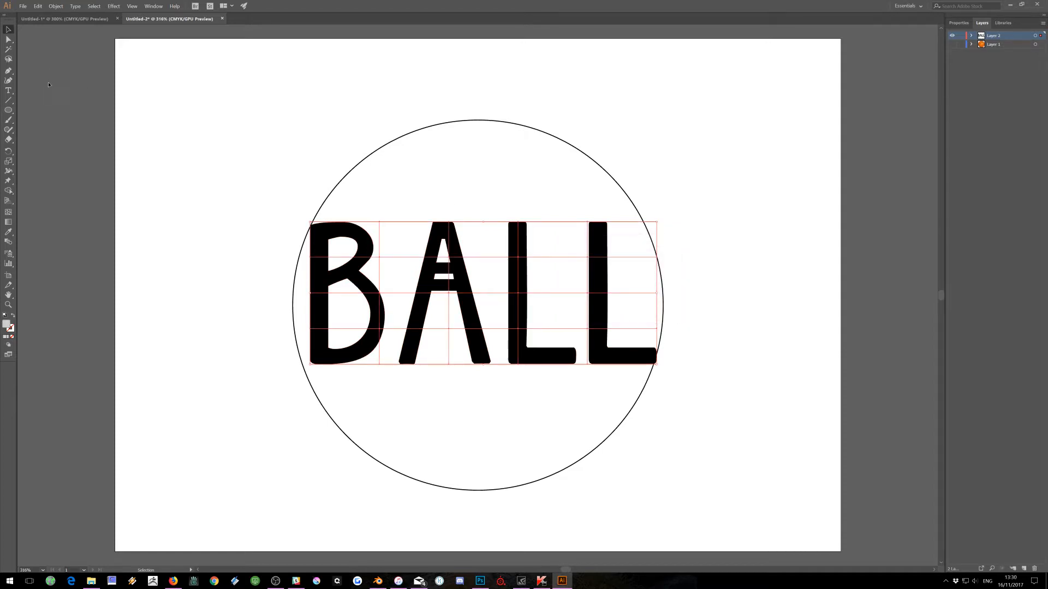
Step: Reshape the mesh points around the B with Direct Selection so the letter follows the circle's left arc
left_click(7, 39)
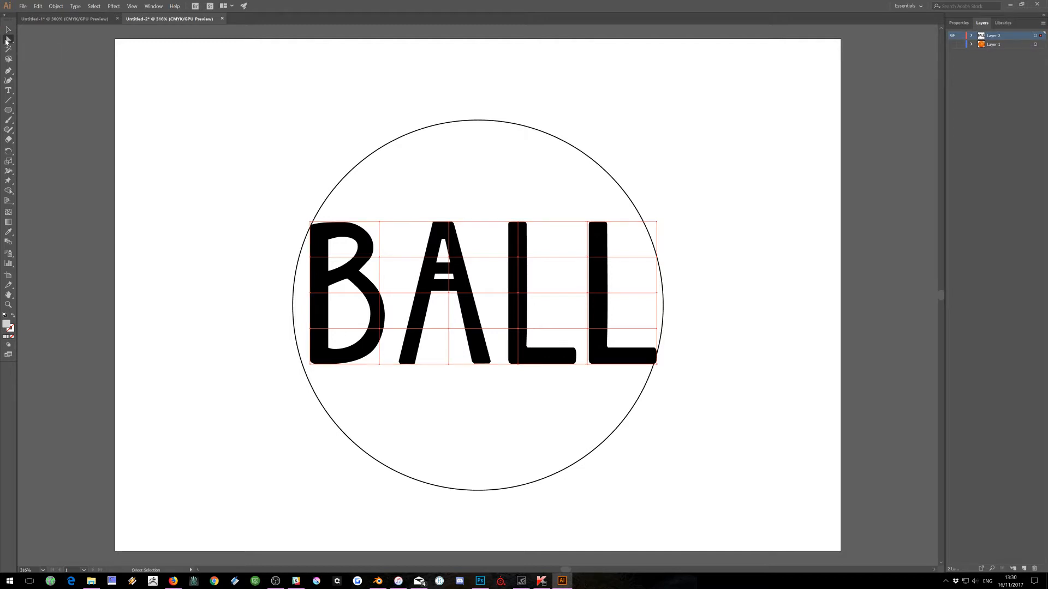
left_click(68, 70)
left_click_drag(380, 223, 383, 186)
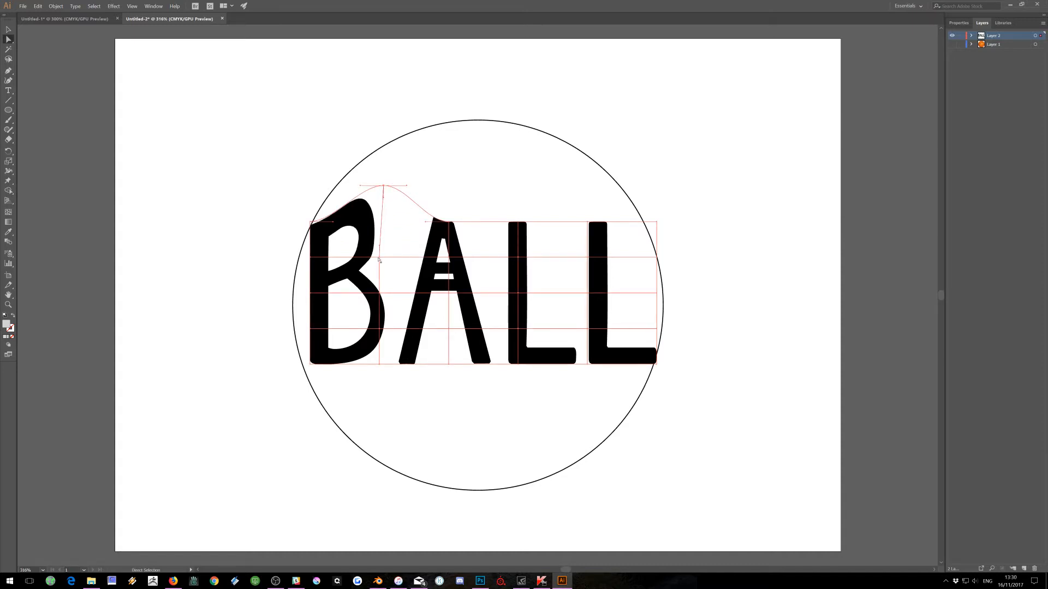
left_click_drag(379, 259, 382, 239)
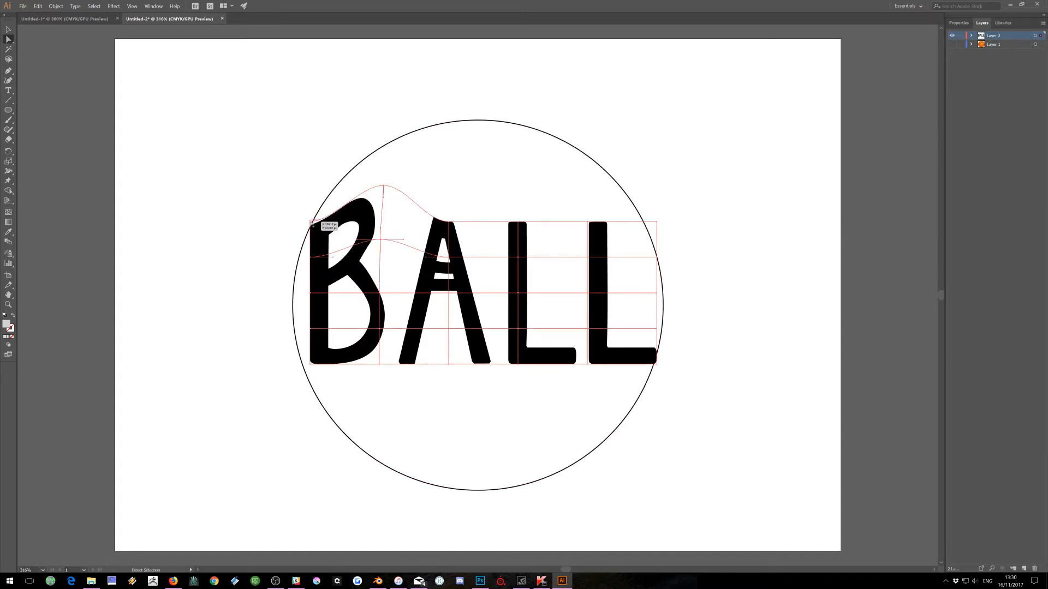
left_click_drag(311, 222, 327, 204)
left_click_drag(311, 261, 295, 339)
left_click_drag(362, 367, 369, 447)
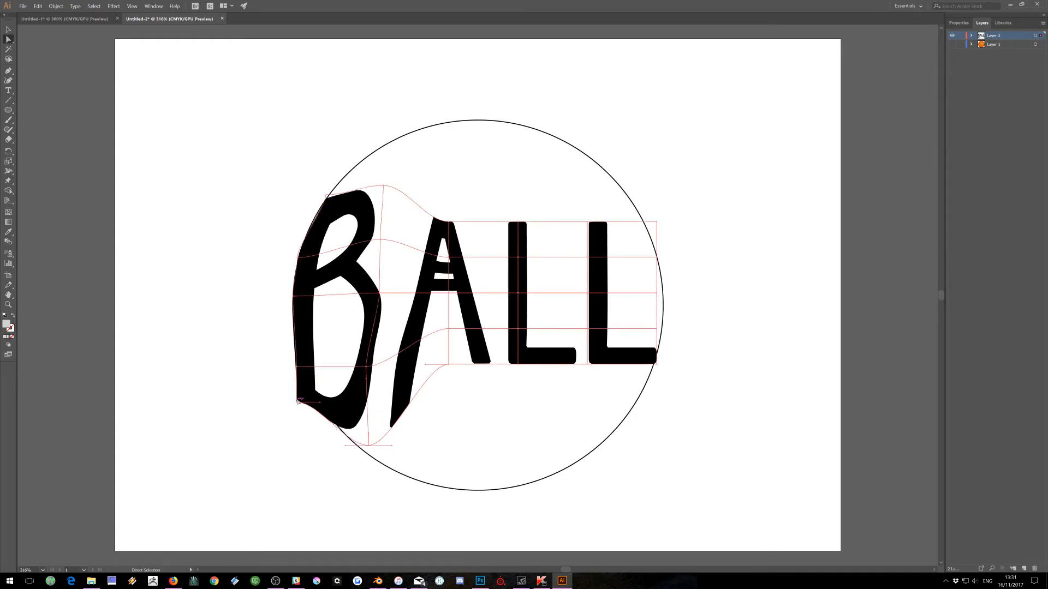
left_click_drag(298, 405, 315, 402)
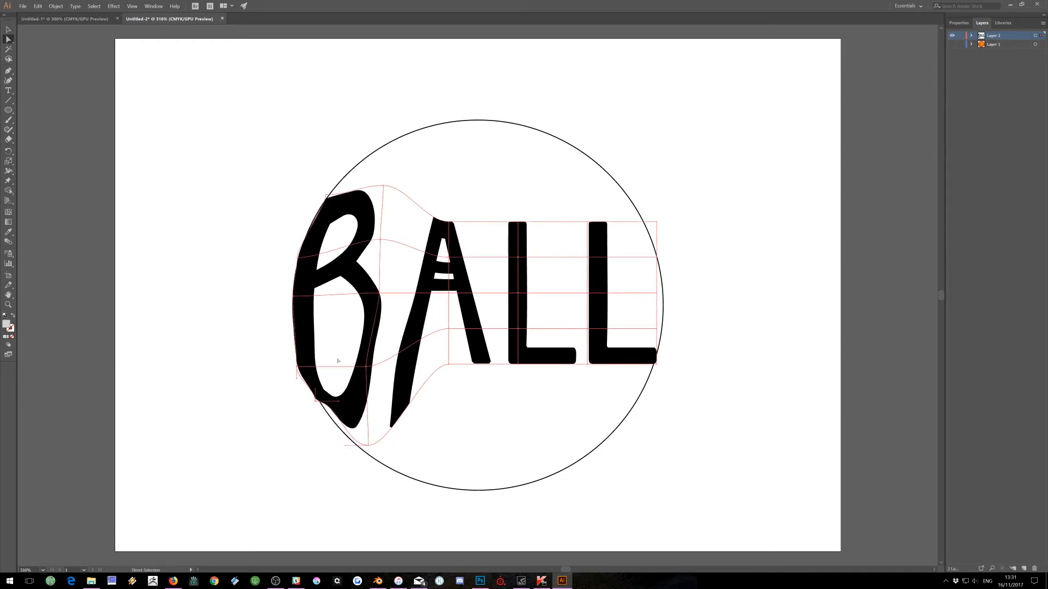
Step: Raise the A's upper mesh point to the circle's top arc and realign the inner mesh points of the B and A
left_click_drag(449, 222, 454, 137)
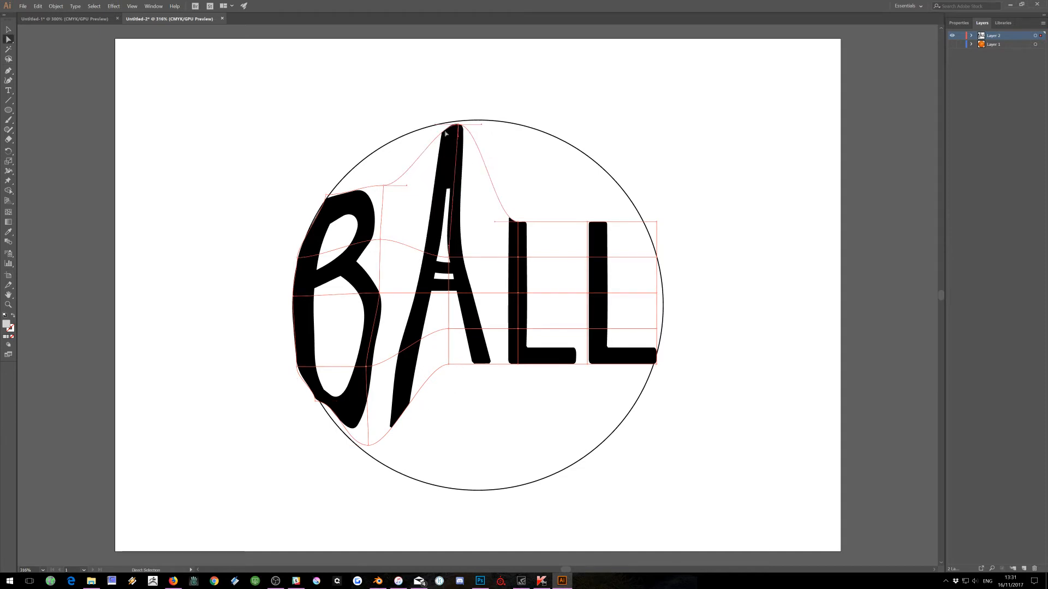
left_click_drag(449, 256, 434, 255)
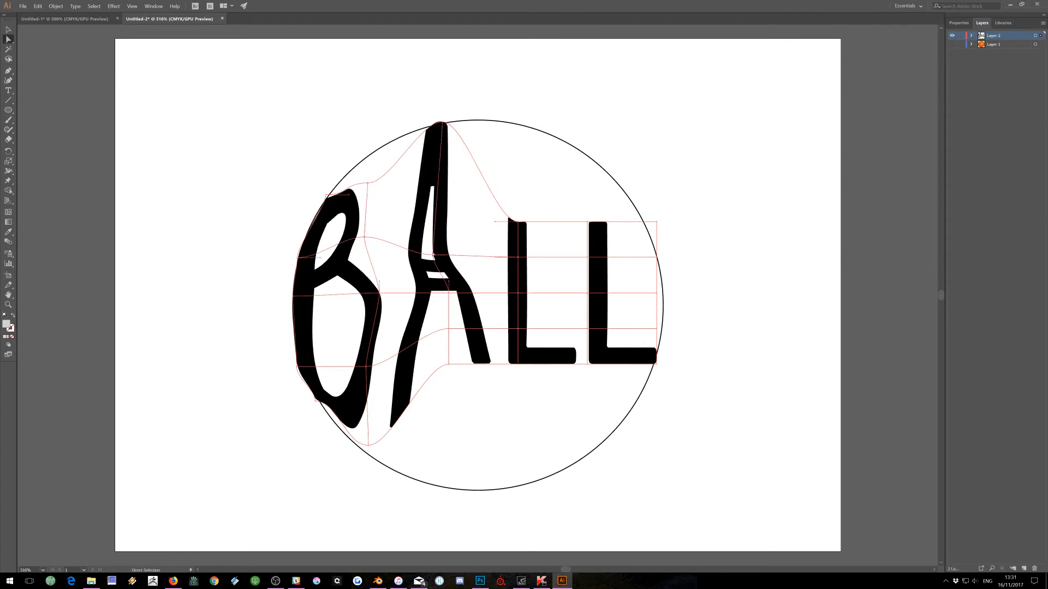
left_click(126, 181)
left_click_drag(365, 239, 375, 238)
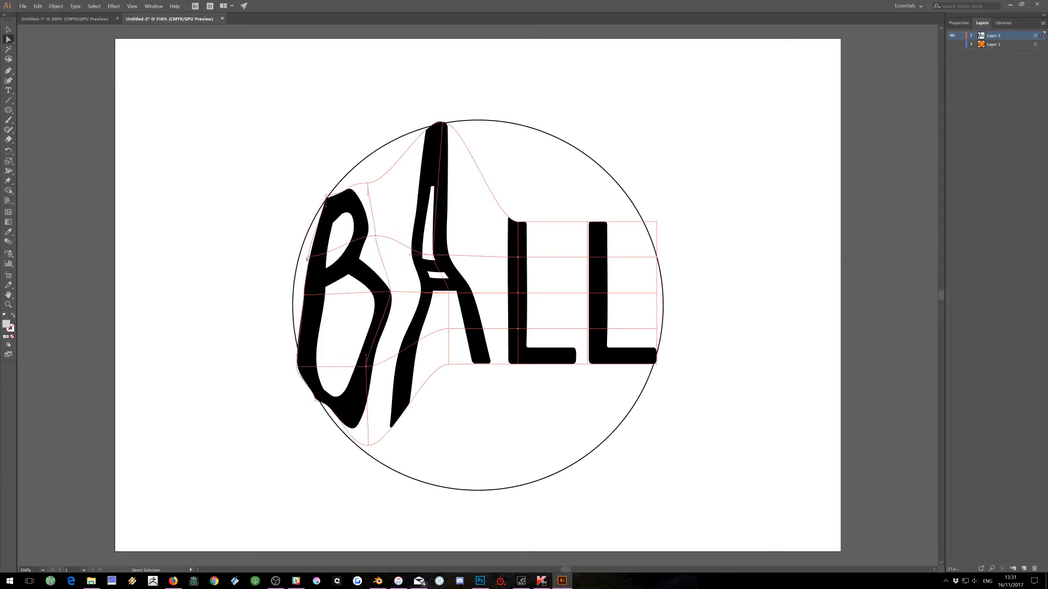
left_click_drag(308, 257, 299, 255)
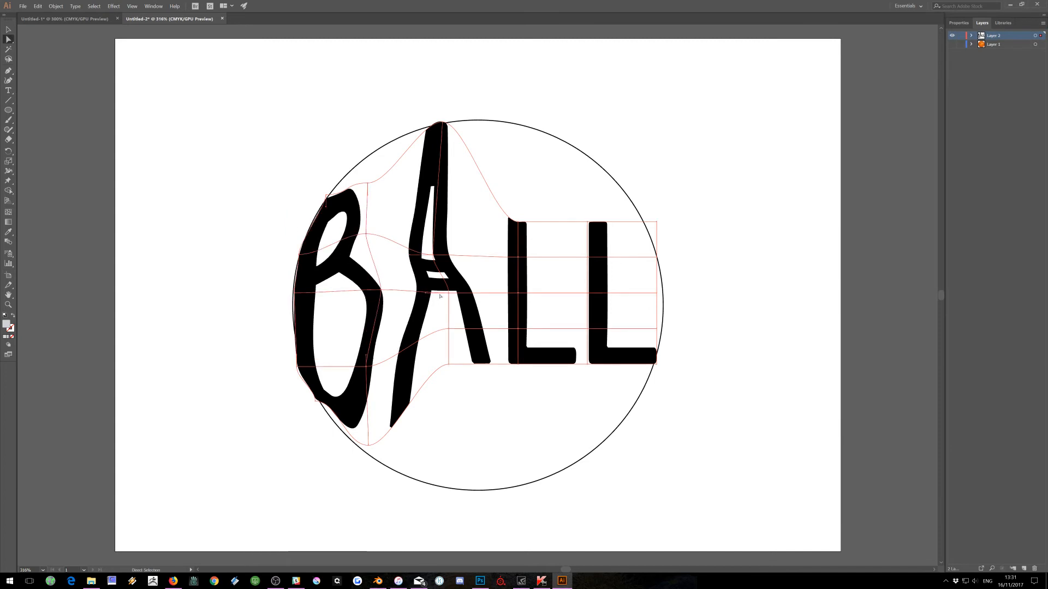
left_click_drag(446, 295, 436, 295)
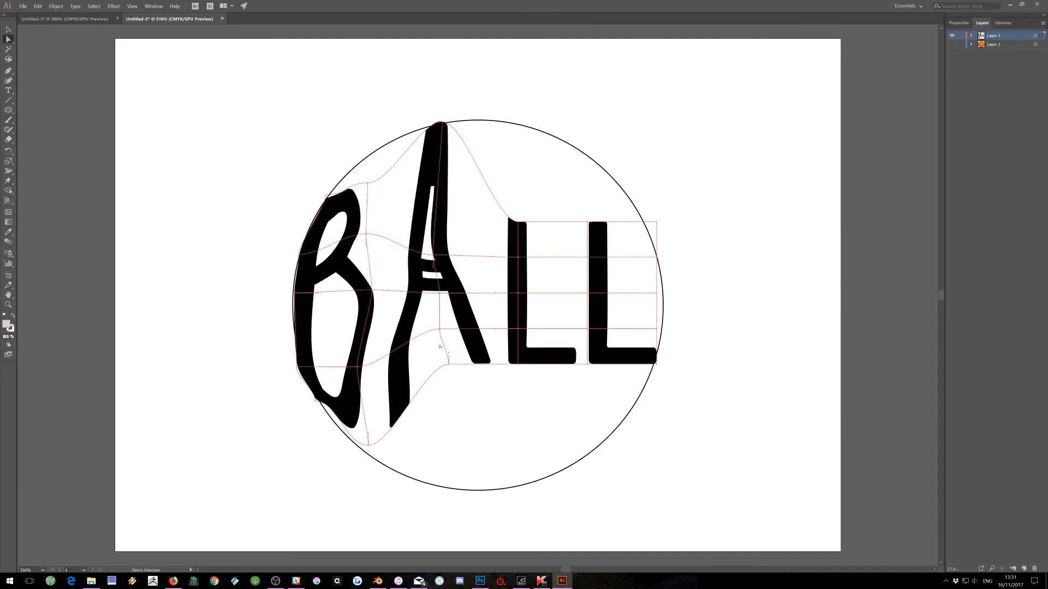
Step: Pull the lower-edge mesh points beneath the A and first L down toward the circle's lower arc
left_click_drag(448, 363, 452, 408)
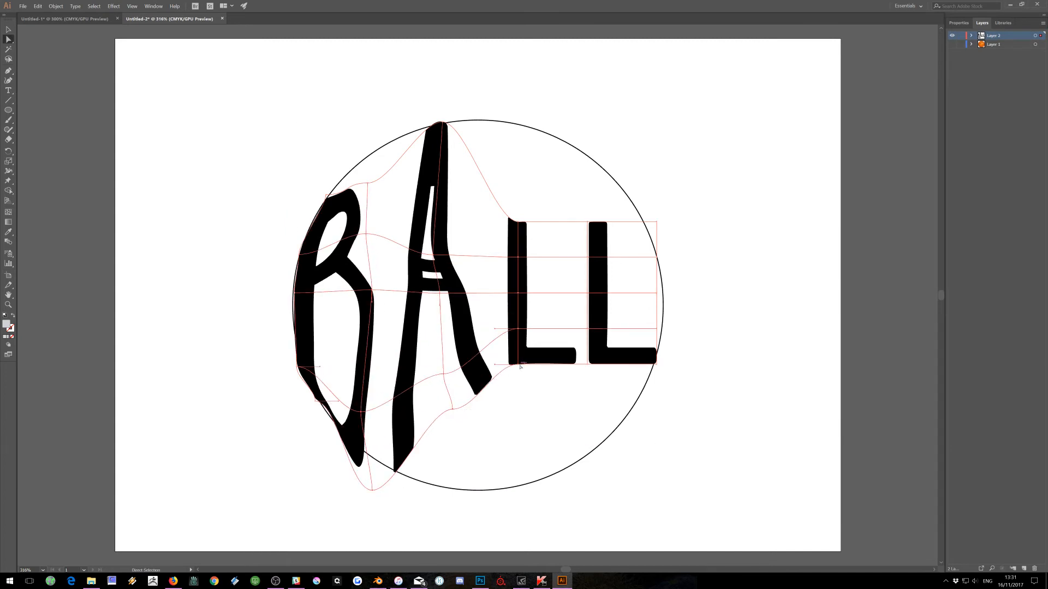
left_click_drag(517, 363, 543, 460)
left_click_drag(450, 409, 460, 454)
left_click(65, 398)
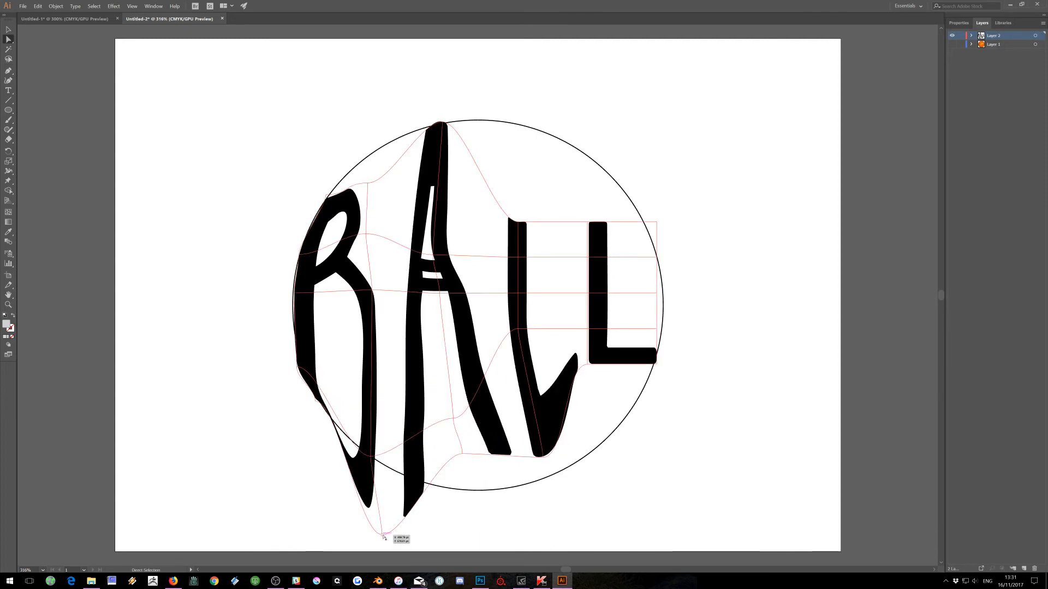
Step: Fit the mesh's bottom-edge points under the B, A and both Ls to the circle's lower arc
left_click_drag(383, 536, 375, 383)
left_click_drag(380, 479, 381, 462)
left_click_drag(462, 453, 458, 488)
left_click_drag(544, 458, 552, 475)
left_click_drag(600, 359, 609, 430)
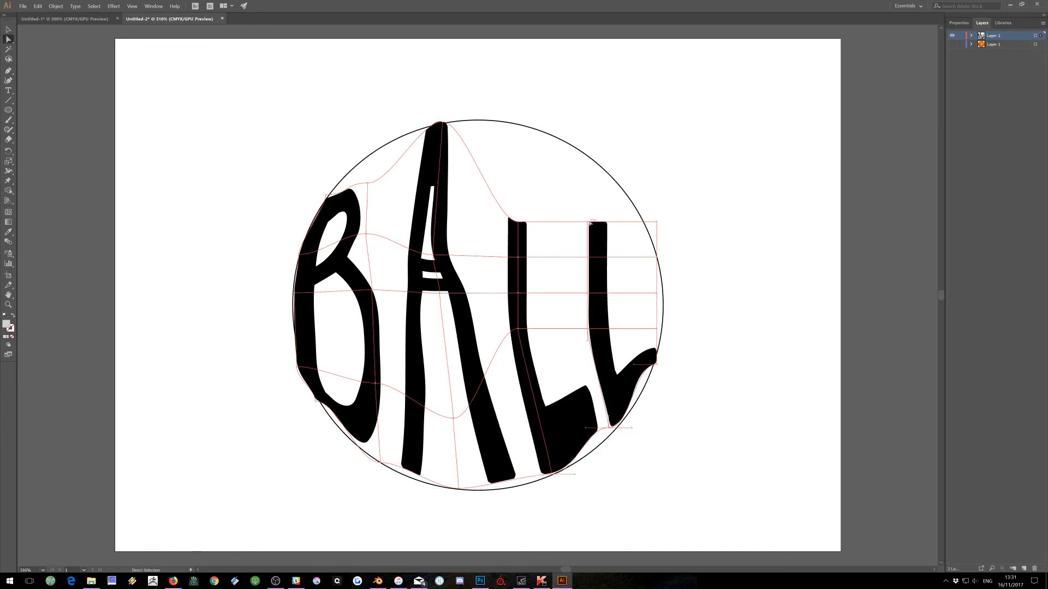
Step: Raise the top mesh points of both Ls to the circle's upper arc and fit the mesh's right edge to the circle
left_click_drag(589, 222, 572, 146)
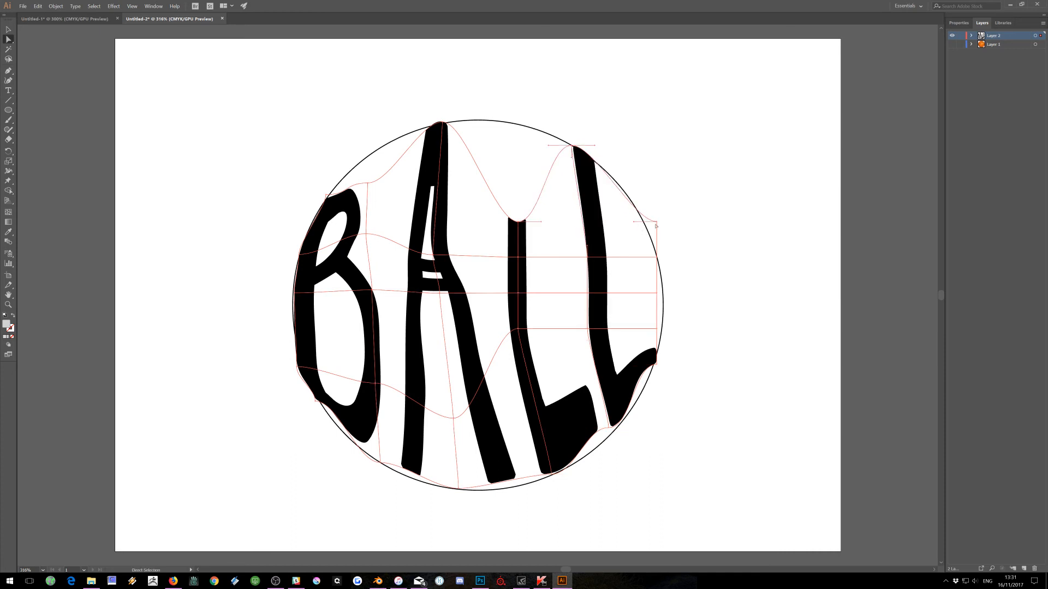
left_click_drag(655, 224, 648, 224)
left_click_drag(658, 293, 661, 296)
left_click_drag(518, 221, 508, 124)
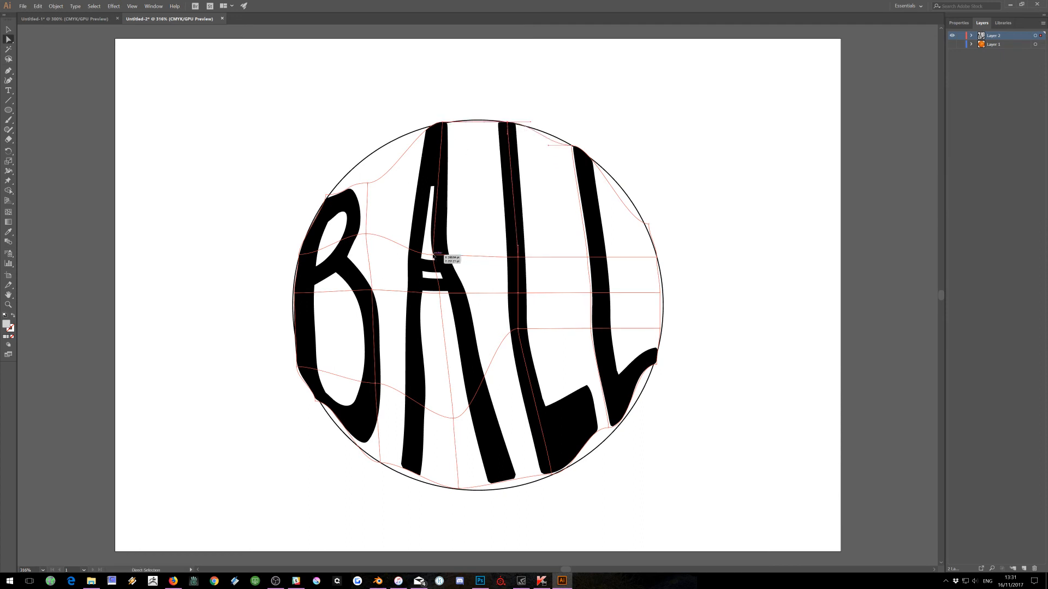
Step: Adjust the inner mesh points through the A and Ls to straighten their strokes, and deselect the artwork
left_click_drag(435, 255, 455, 255)
left_click_drag(444, 292, 457, 295)
left_click(921, 299)
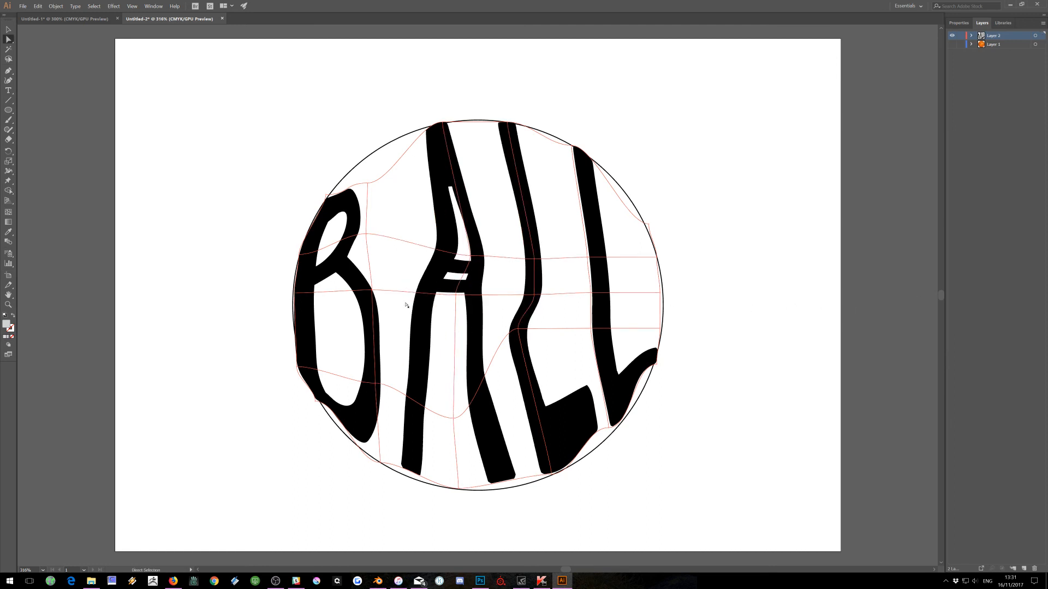
left_click_drag(470, 256, 454, 256)
left_click_drag(531, 295, 528, 329)
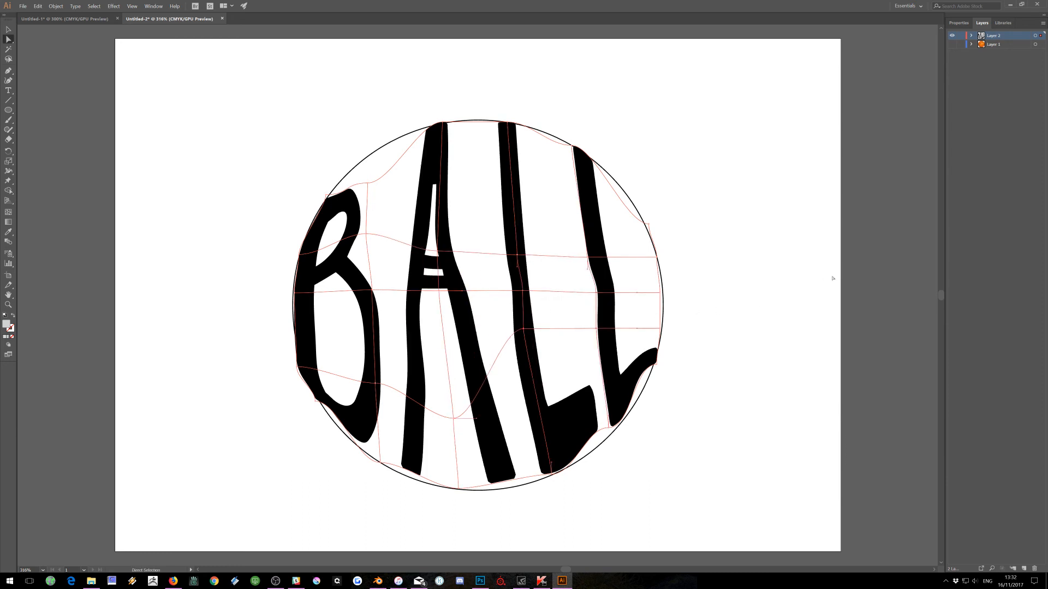
left_click(884, 269)
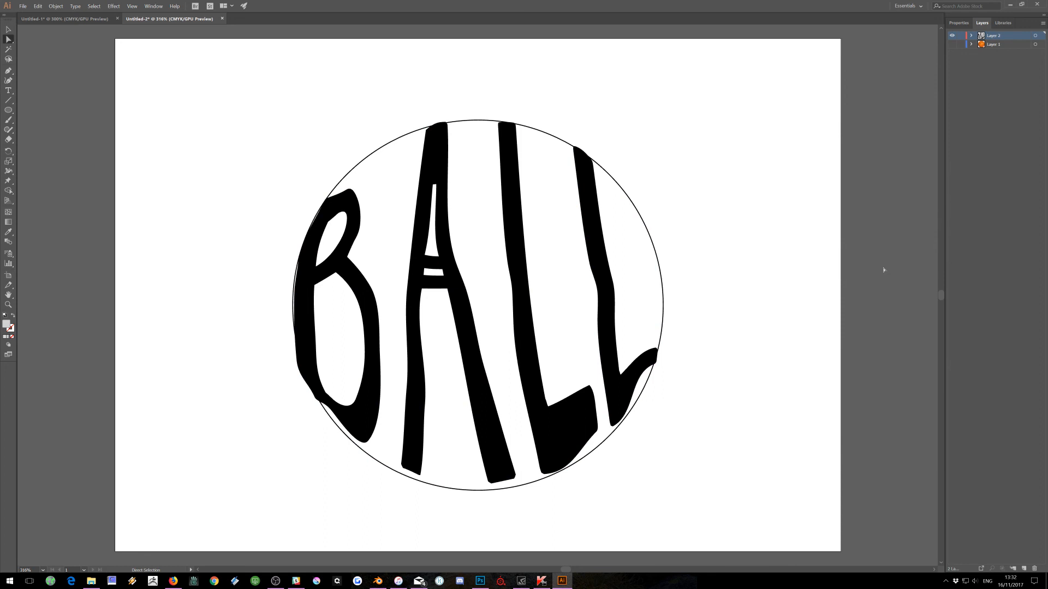